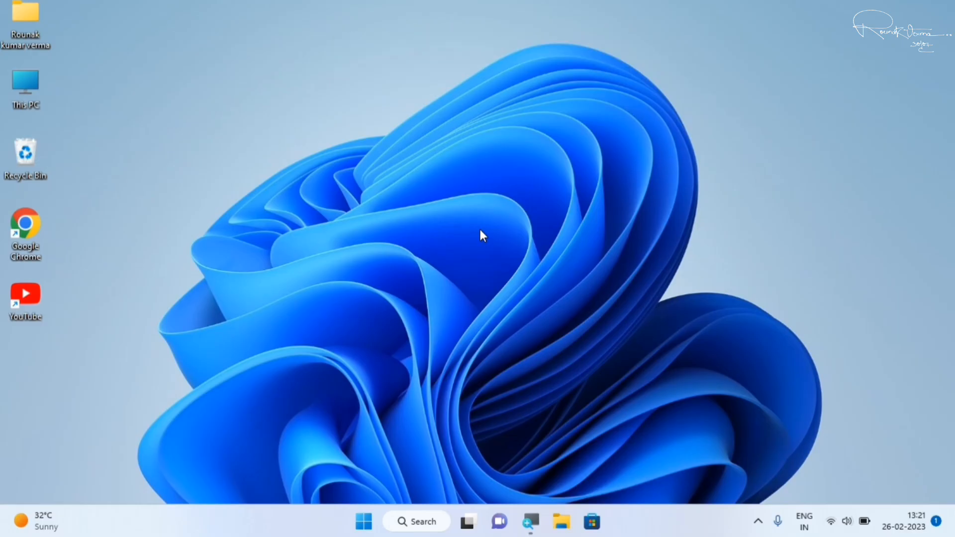
# Open the Installed apps list in Windows Settings.
pyautogui.click(364, 523)
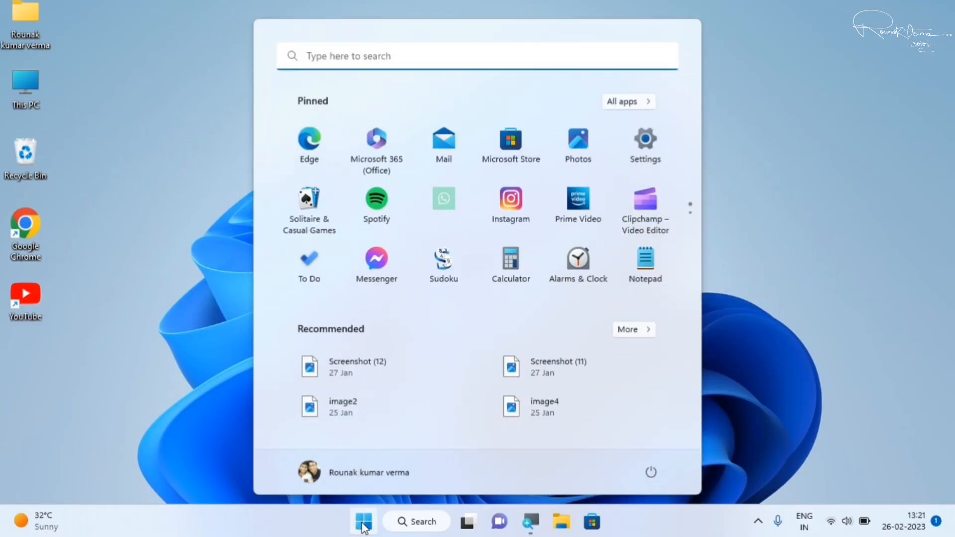
pyautogui.click(646, 144)
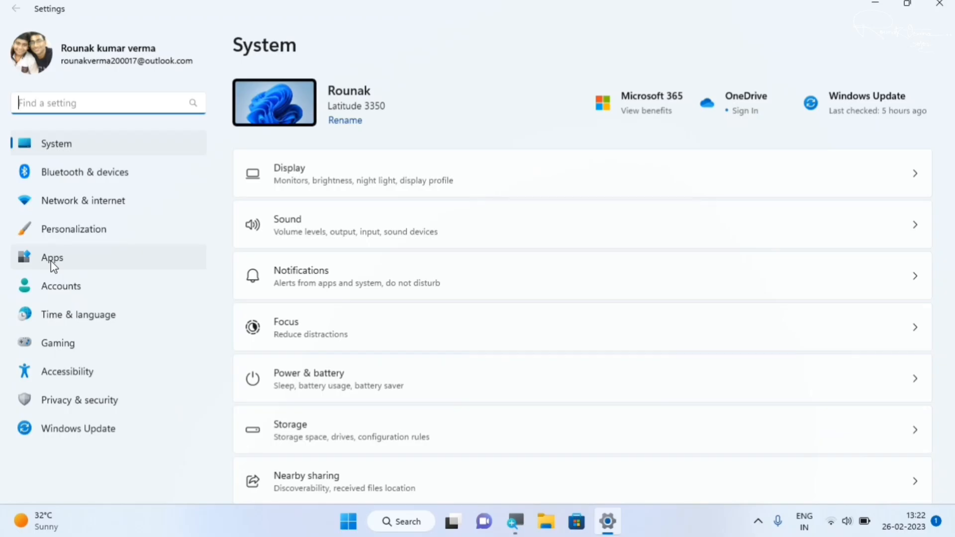
pyautogui.click(51, 261)
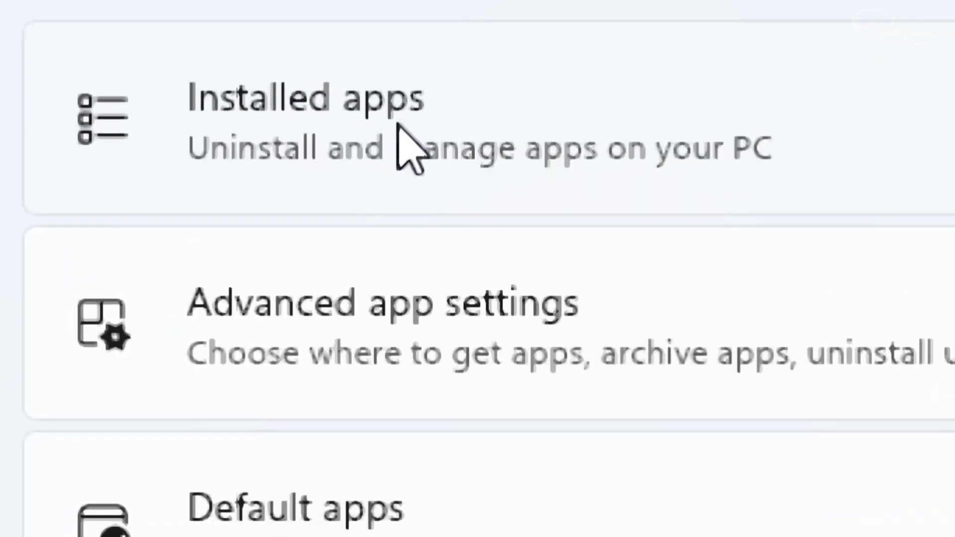
pyautogui.click(399, 125)
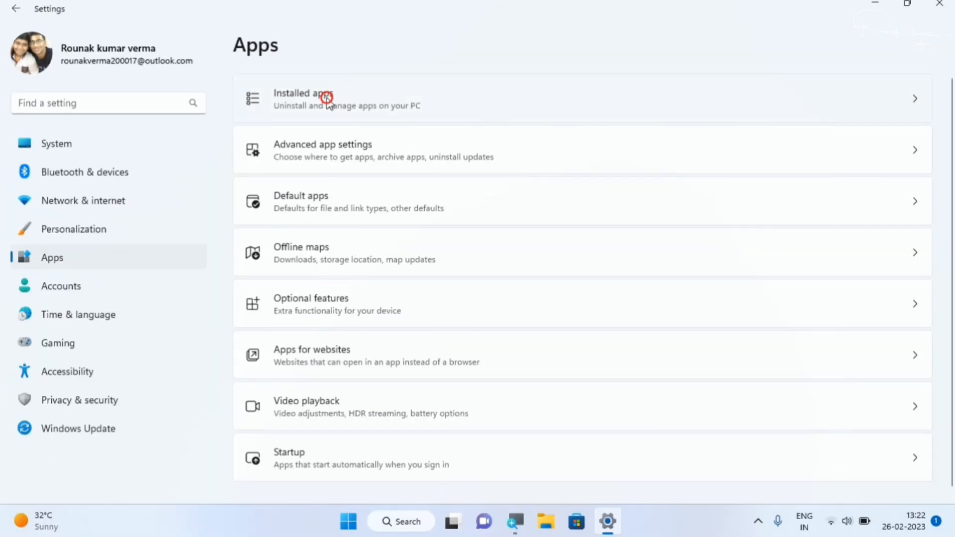
# Look through the installed apps for programs that could be uninstalled, as far as the Ubuntu entry.
pyautogui.scroll(-3, 485, 431)
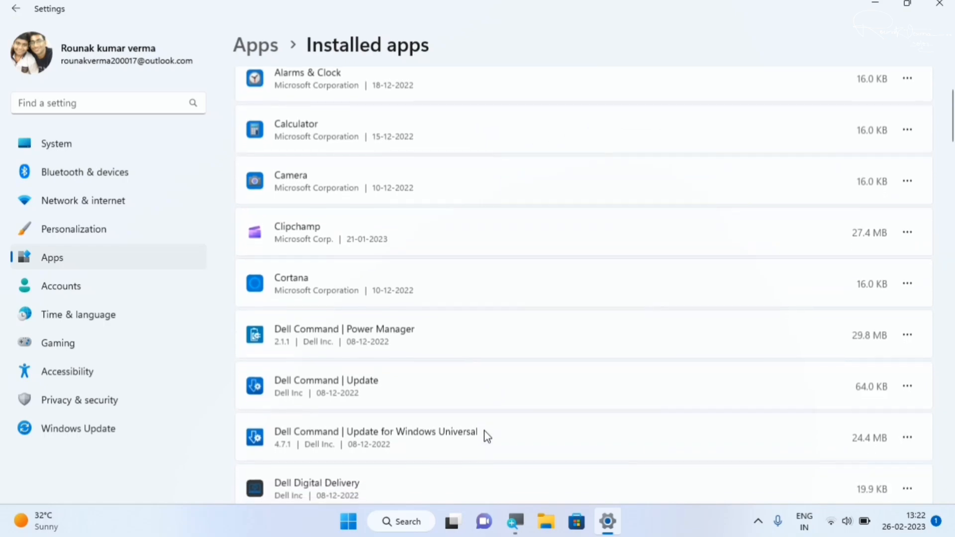
pyautogui.scroll(-6, 485, 431)
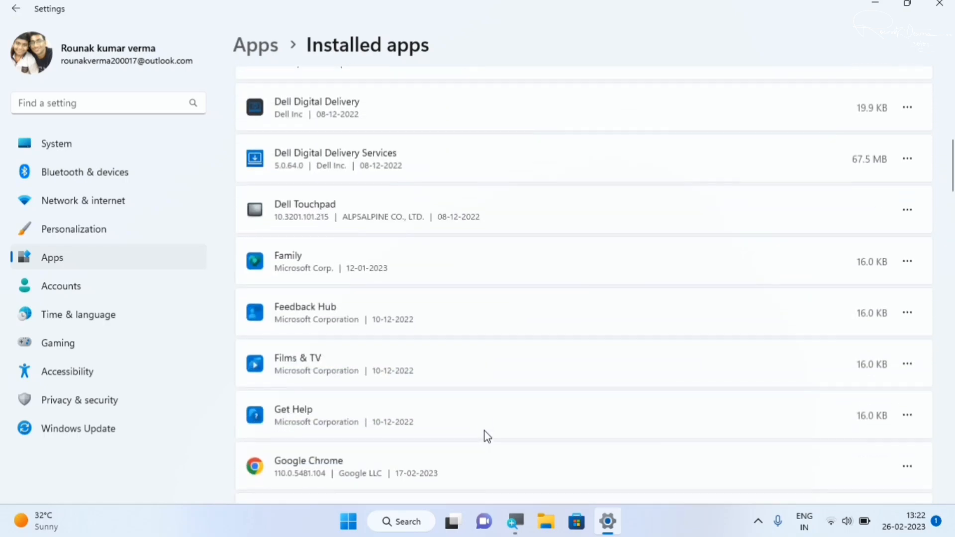
pyautogui.scroll(-1, 484, 431)
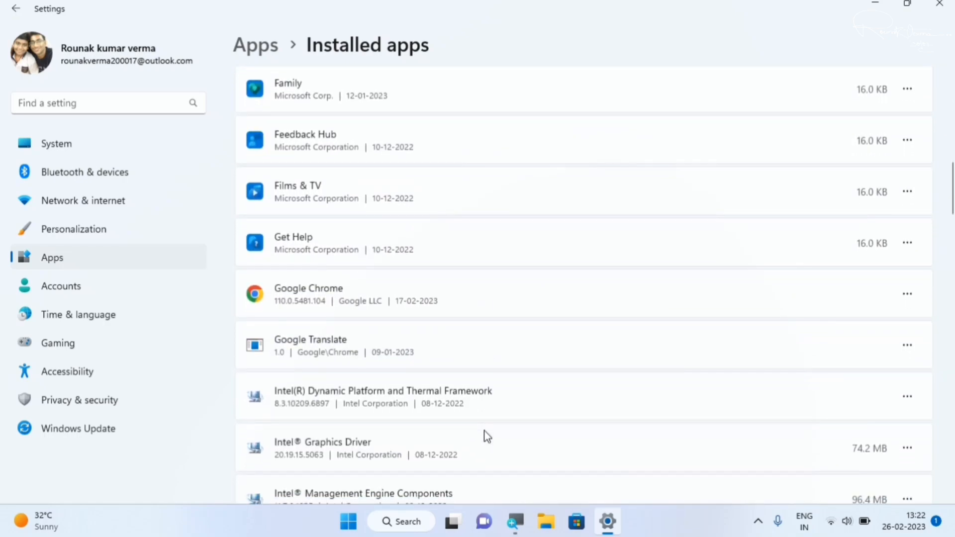
pyautogui.scroll(-4, 484, 430)
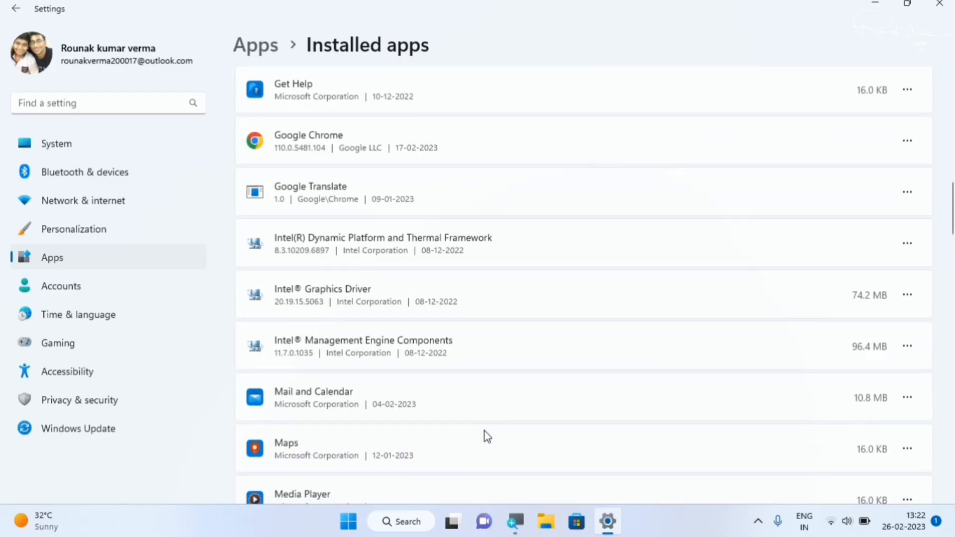
pyautogui.scroll(-5, 485, 431)
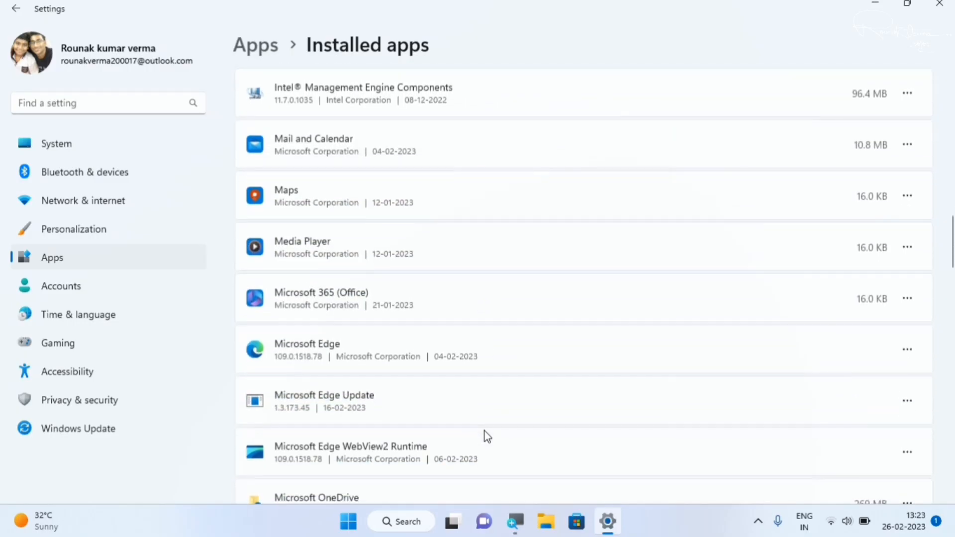
pyautogui.scroll(-4, 485, 431)
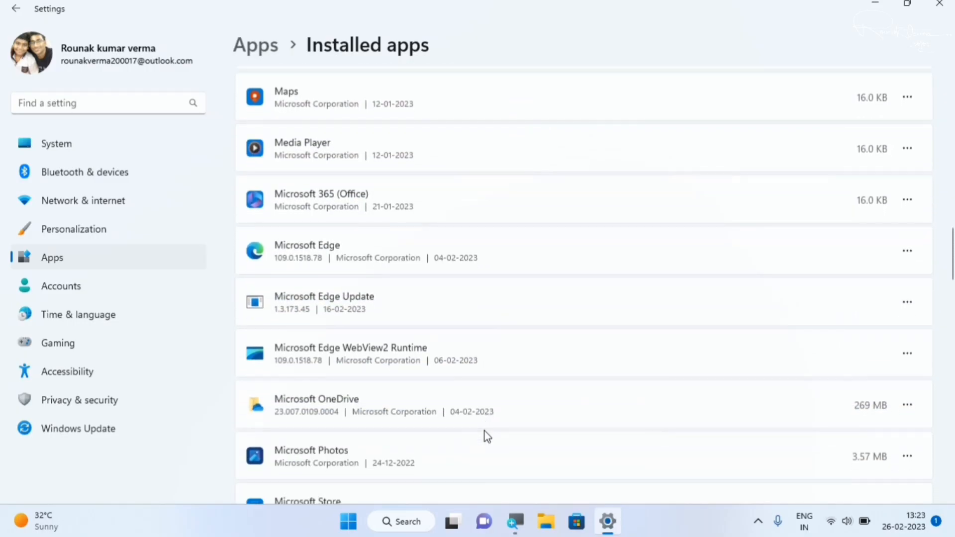
pyautogui.scroll(-5, 484, 431)
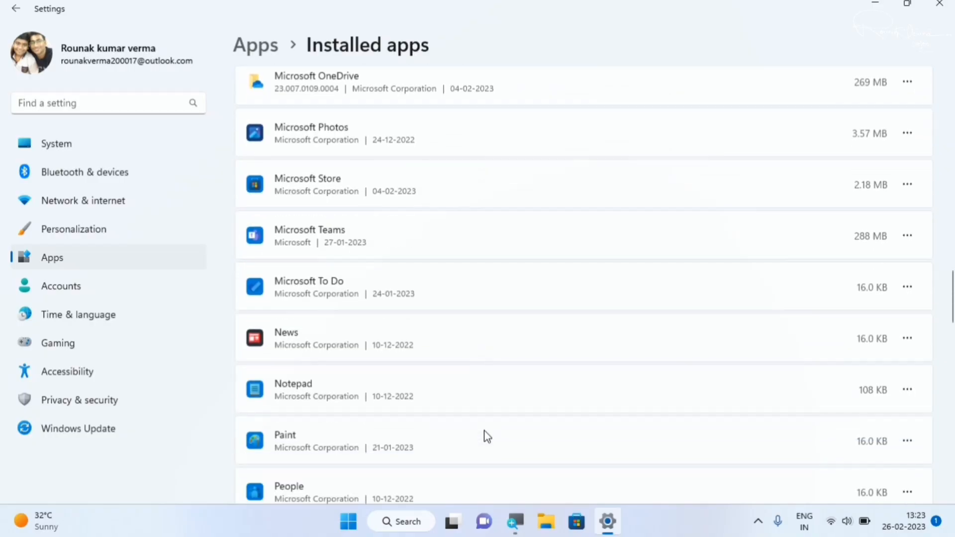
pyautogui.scroll(-4, 485, 431)
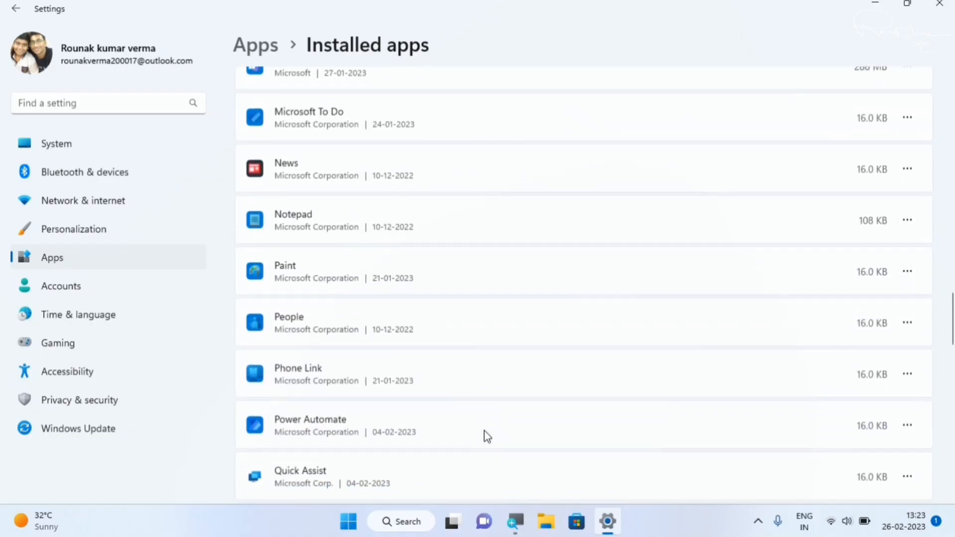
pyautogui.scroll(-10, 485, 431)
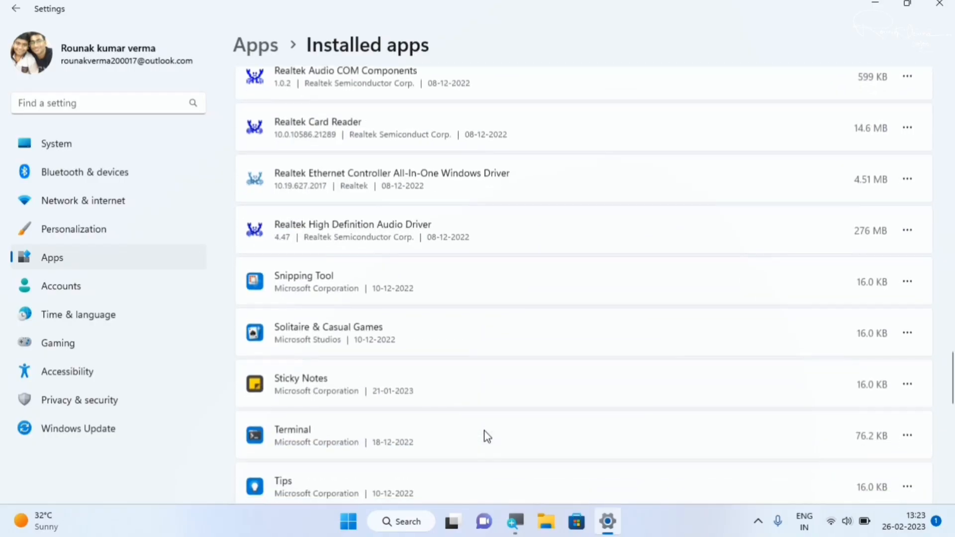
pyautogui.scroll(1, 485, 431)
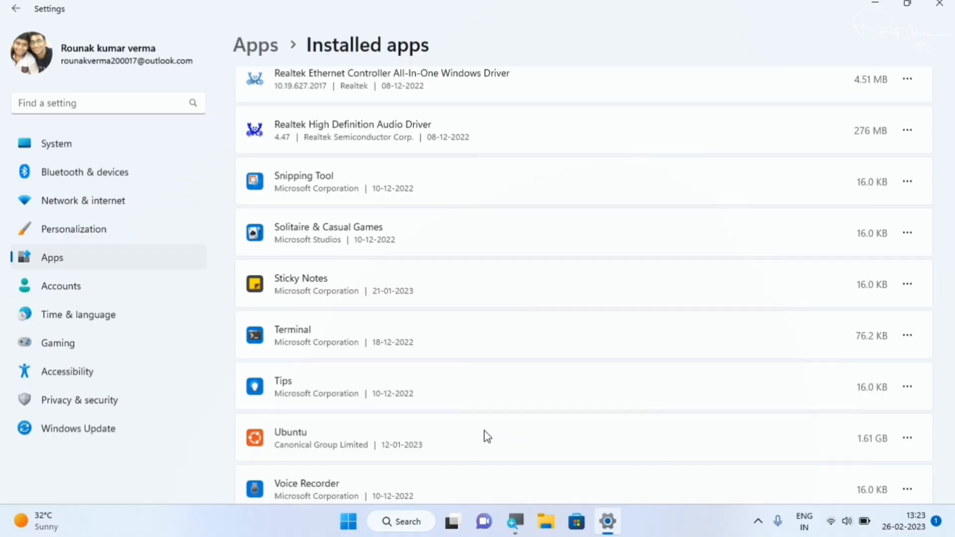
pyautogui.scroll(-1, 485, 431)
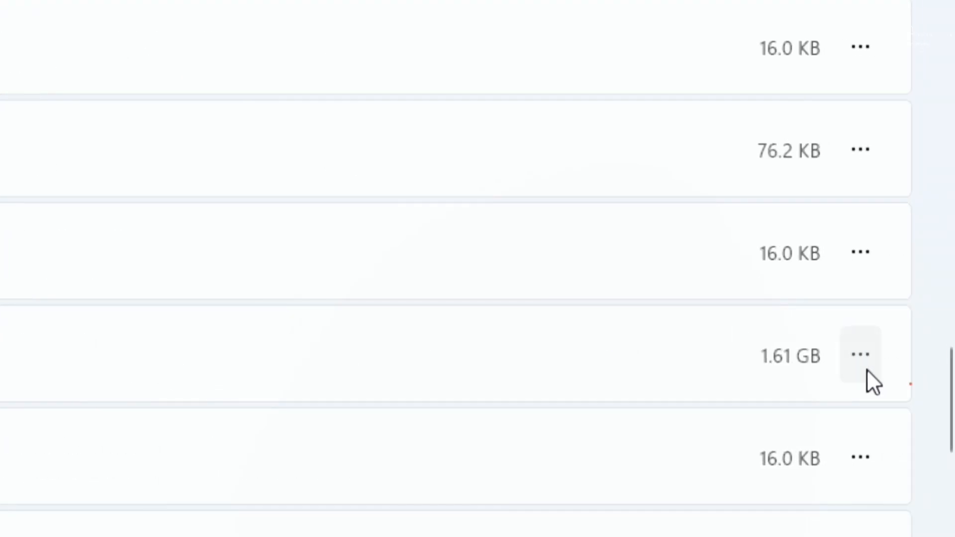
# Check the management options offered for the Ubuntu app, dismiss them, and review the remaining installed apps.
pyautogui.click(868, 369)
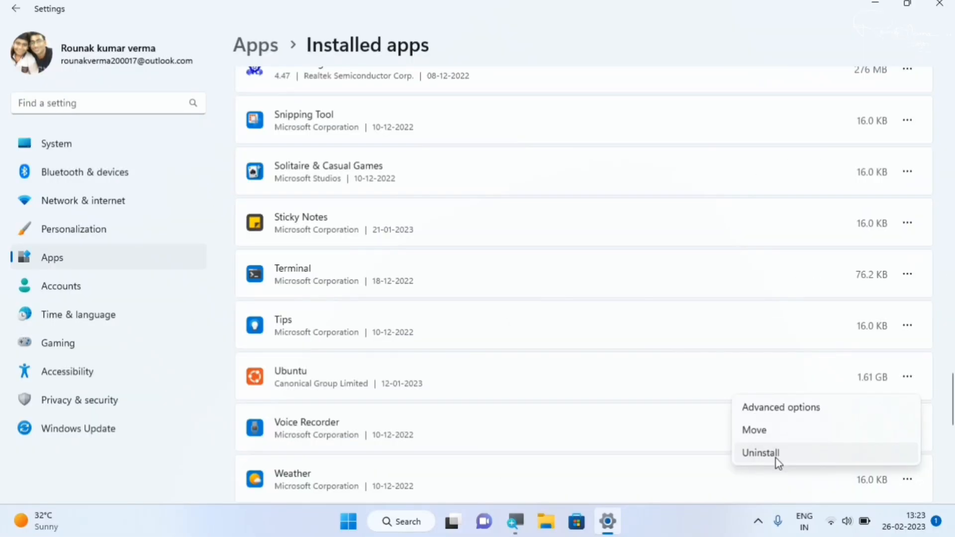
pyautogui.click(229, 381)
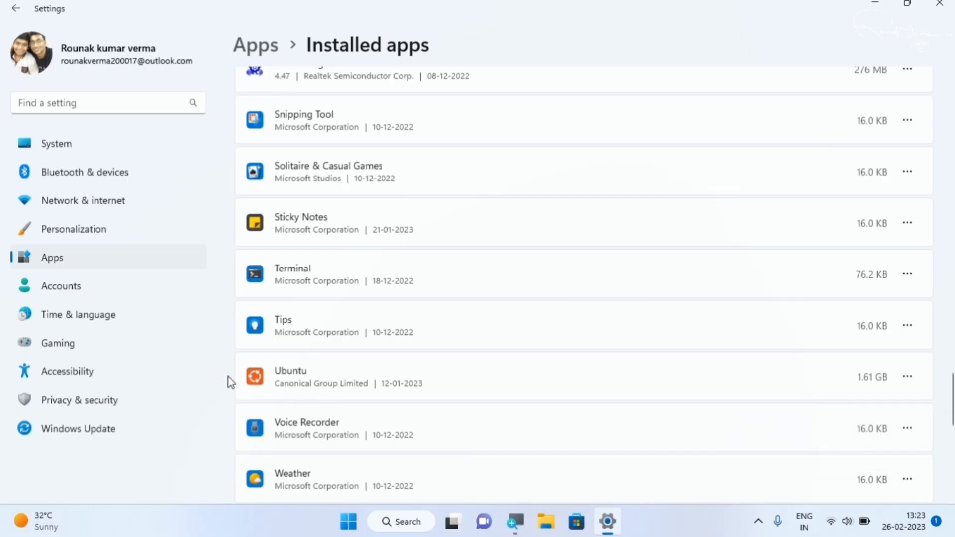
pyautogui.scroll(-3, 485, 357)
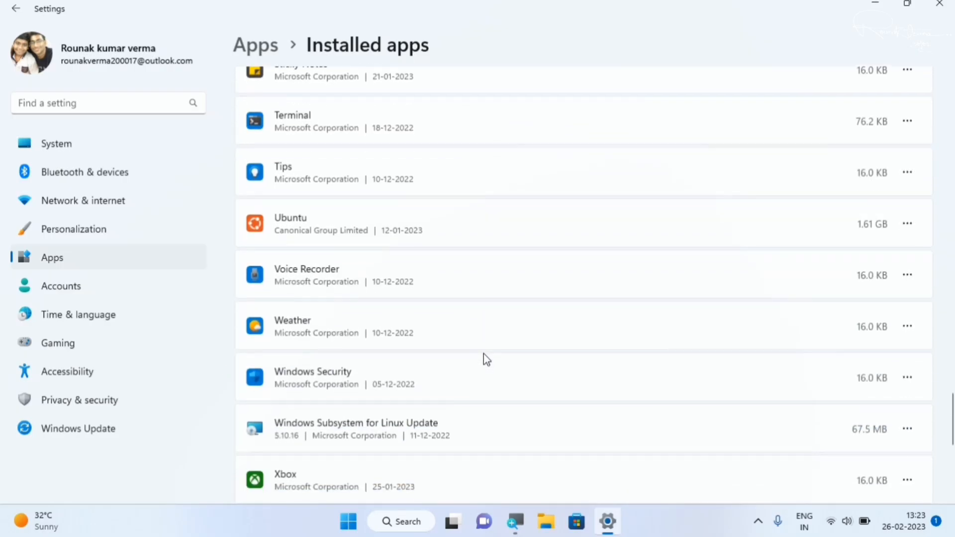
pyautogui.scroll(-1, 483, 353)
pyautogui.scroll(-2, 484, 353)
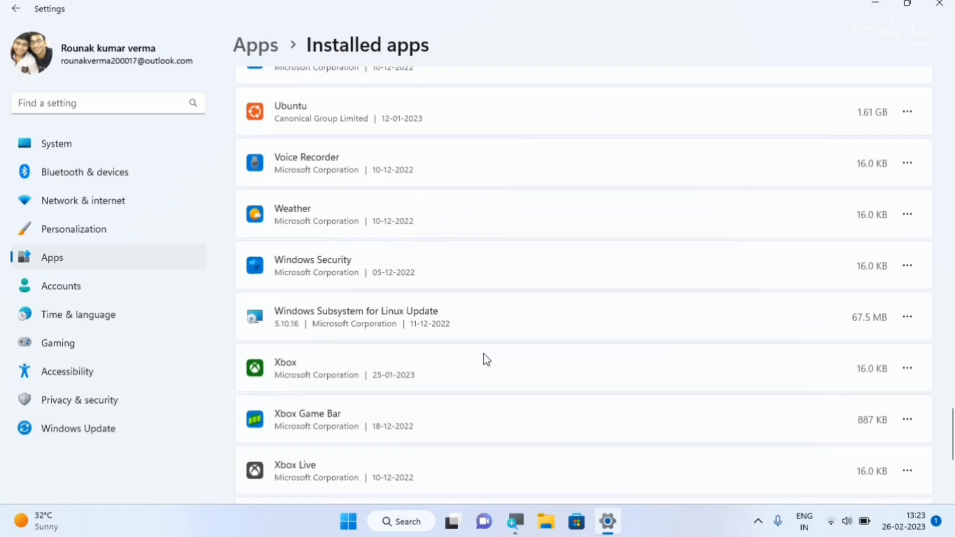
pyautogui.scroll(-1, 487, 359)
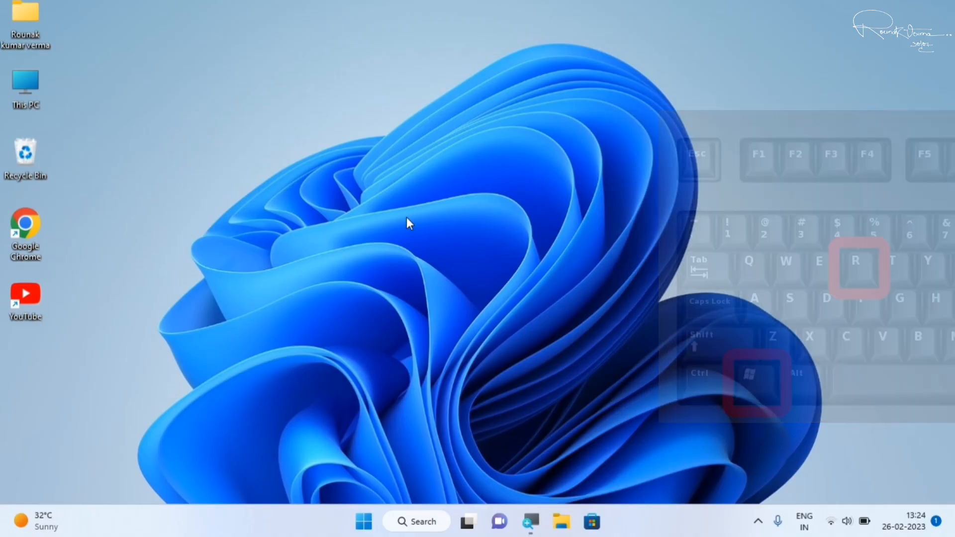
# Open the user's temporary files folder by running %temp%.
pyautogui.press('super+r')
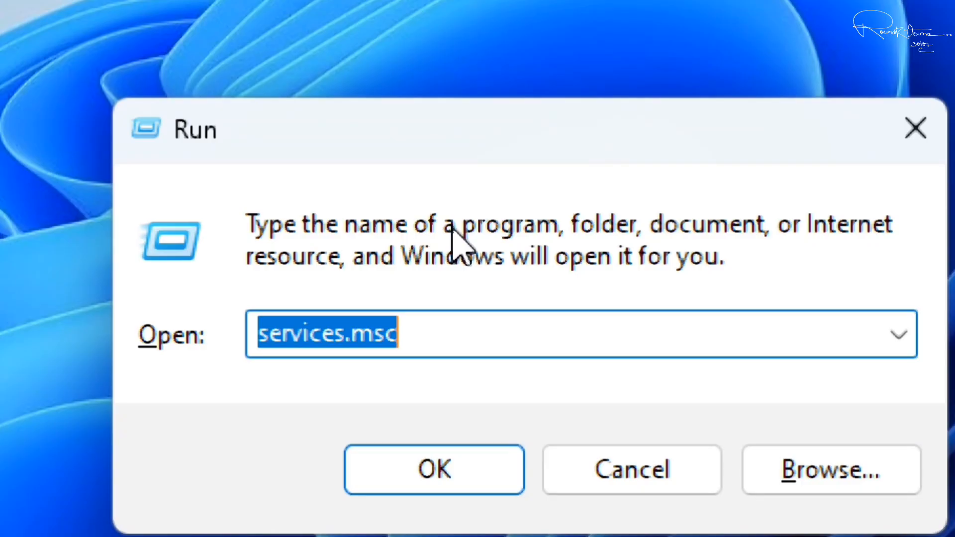
pyautogui.press('BackSpace')
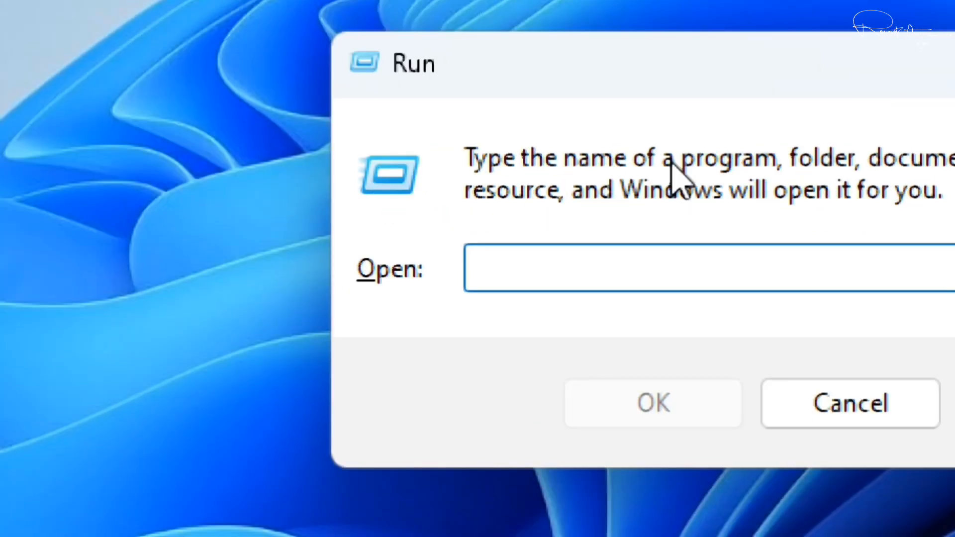
pyautogui.write('%temp%')
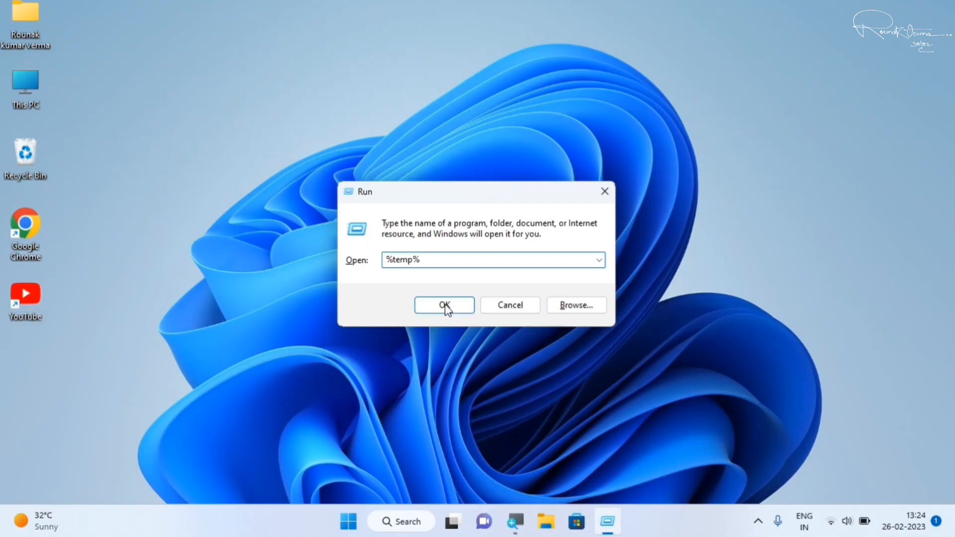
pyautogui.click(557, 406)
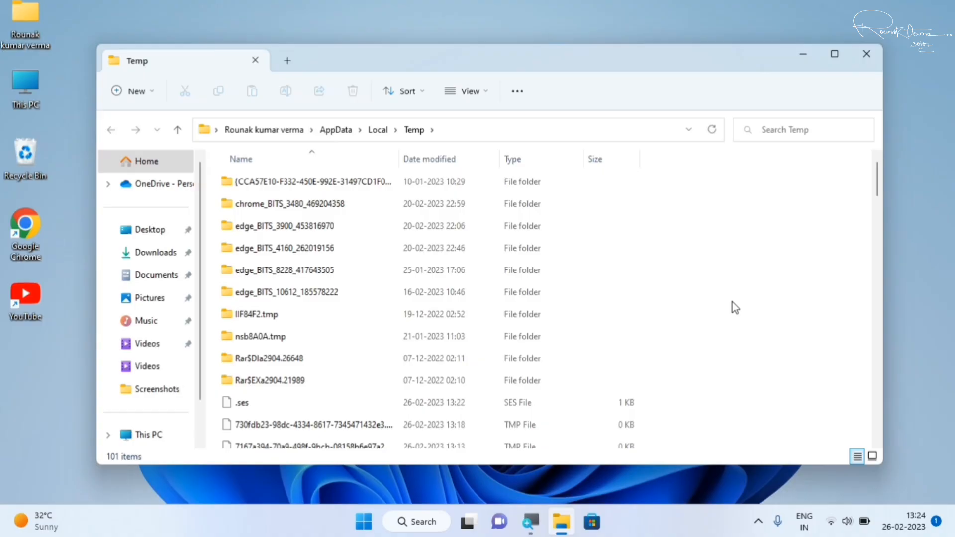
# Review the Temp folder's contents and permanently delete all items, cancelling the deletion for any file in use.
pyautogui.scroll(-6, 733, 303)
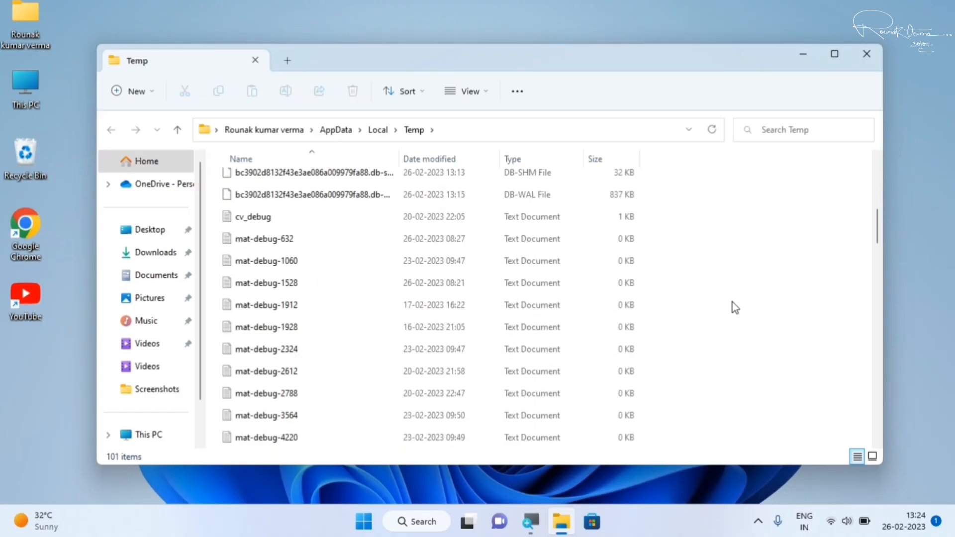
pyautogui.scroll(-4, 732, 303)
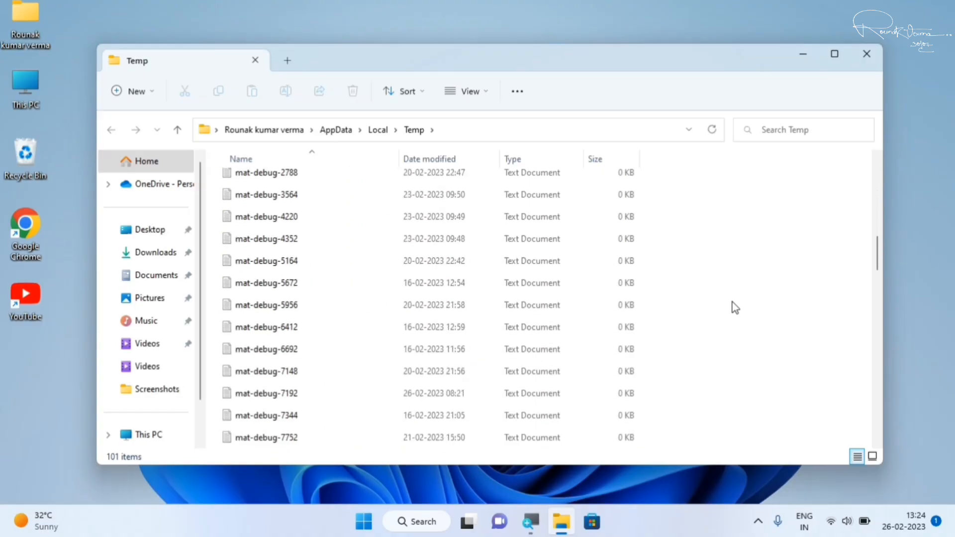
pyautogui.scroll(10, 733, 303)
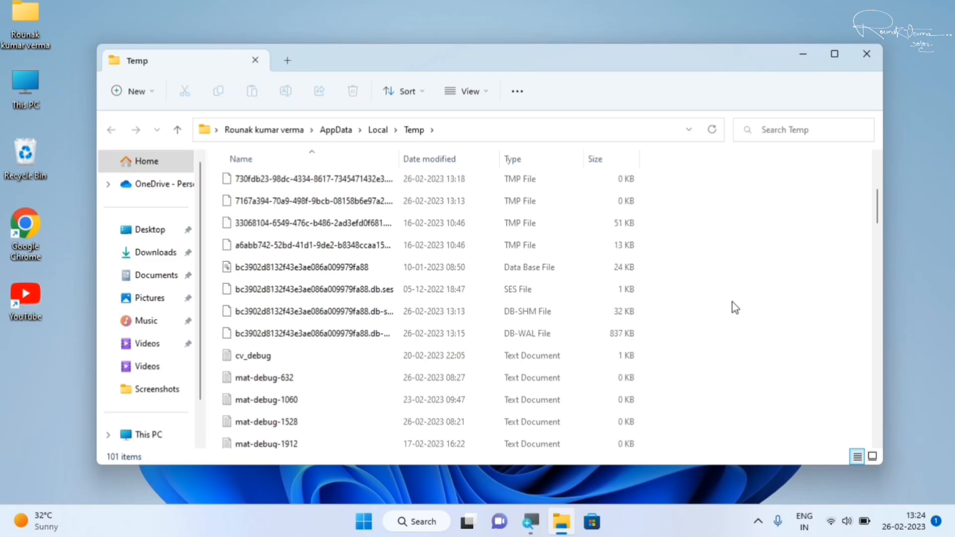
pyautogui.scroll(1, 732, 302)
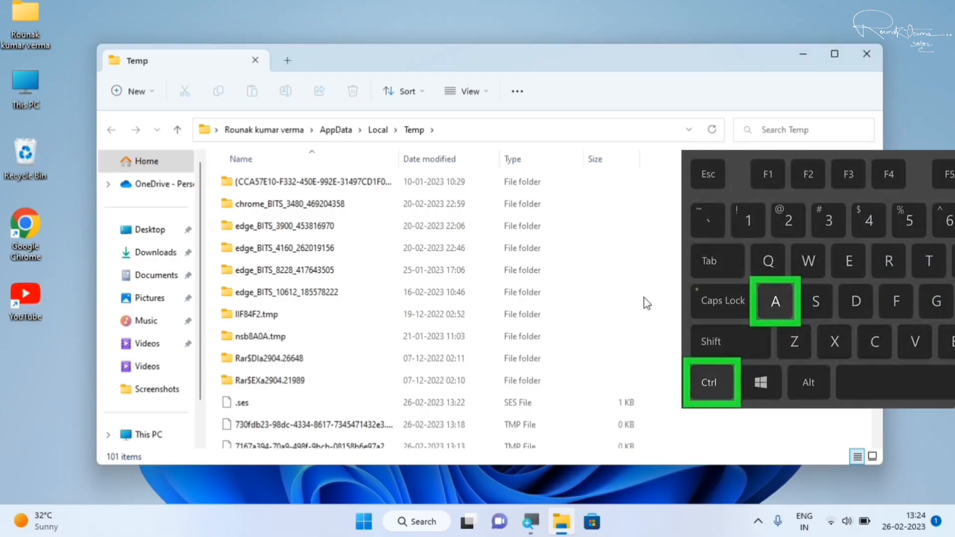
pyautogui.hotkey('ctrl', 'a')
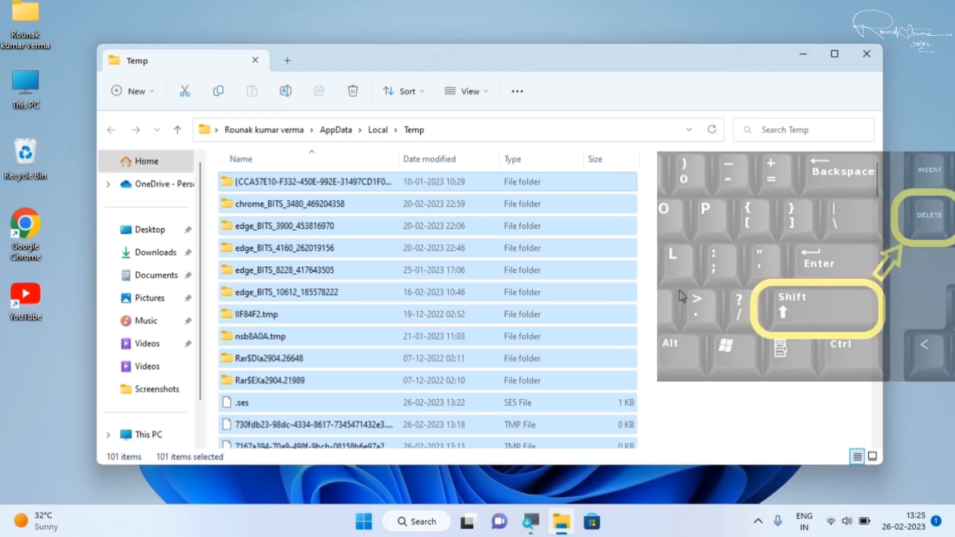
pyautogui.hotkey('shift', 'Delete')
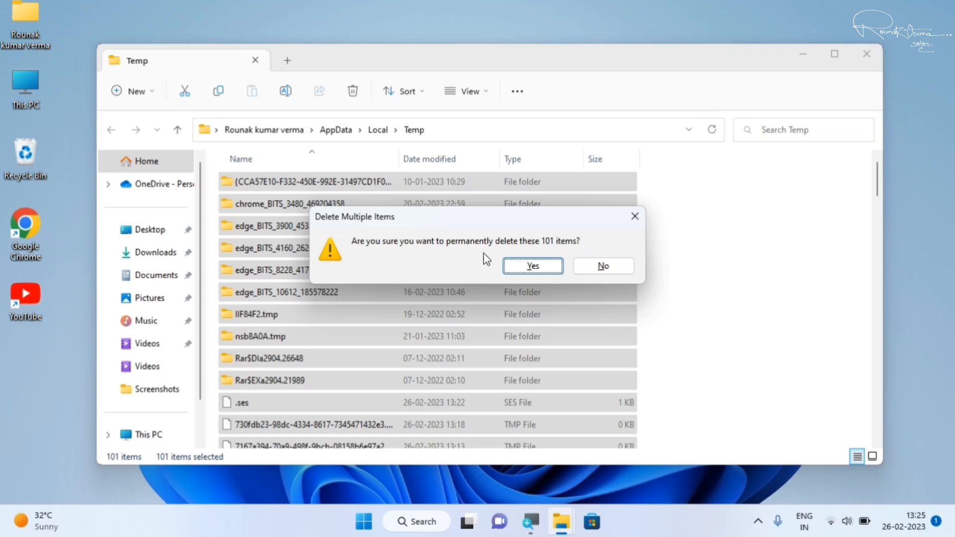
pyautogui.click(540, 268)
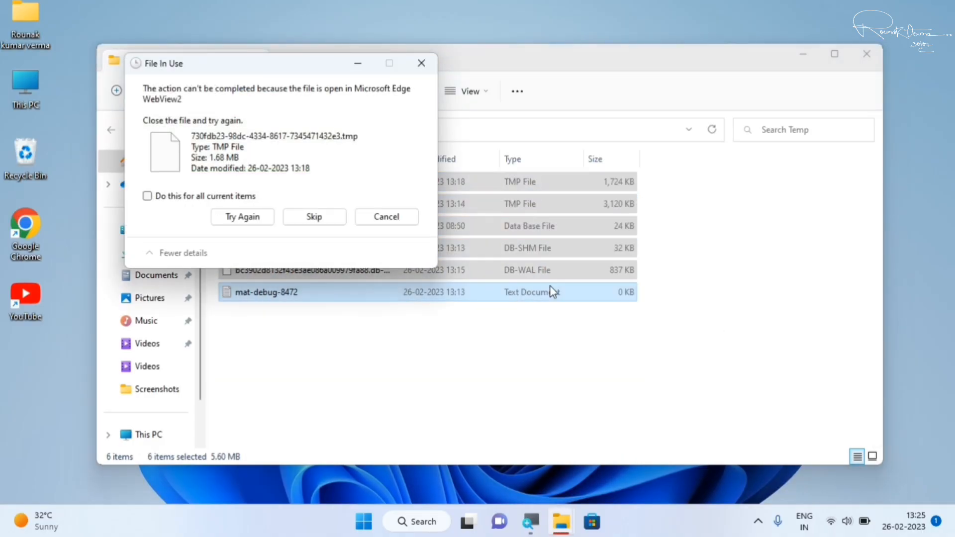
pyautogui.click(409, 220)
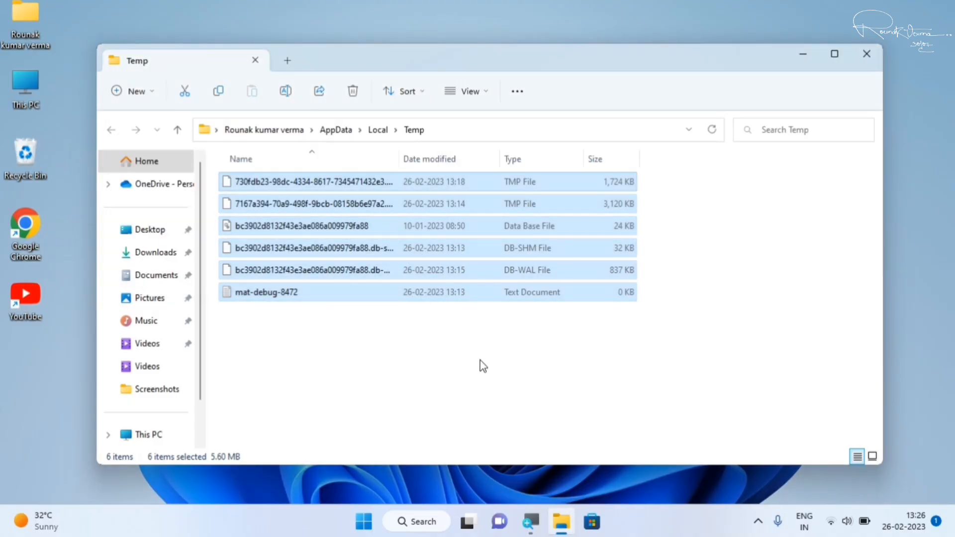
# Try to permanently delete the remaining Temp files except the first TMP file, and close the folder window.
pyautogui.click(479, 361)
pyautogui.moveTo(311, 318); pyautogui.dragTo(478, 200)
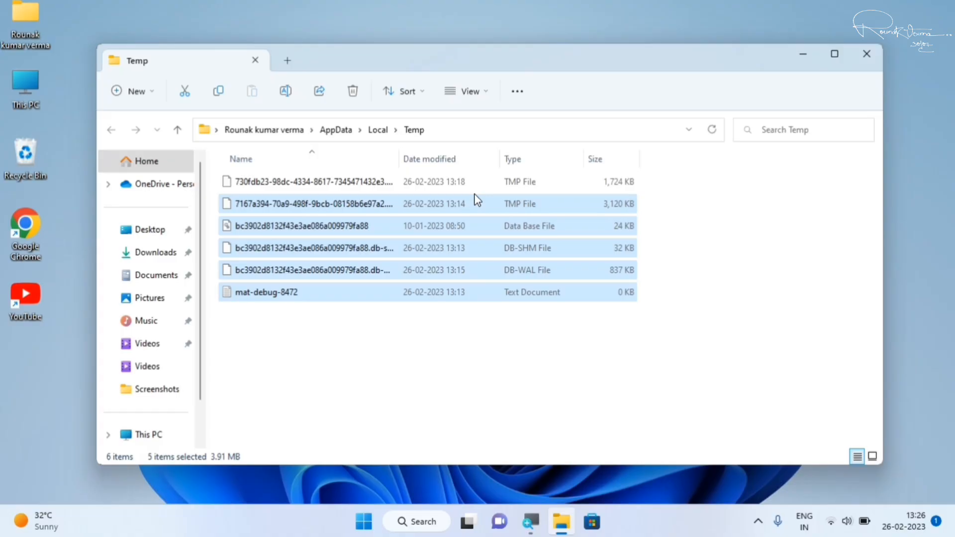
pyautogui.hotkey('shift', 'Delete')
pyautogui.press('Return')
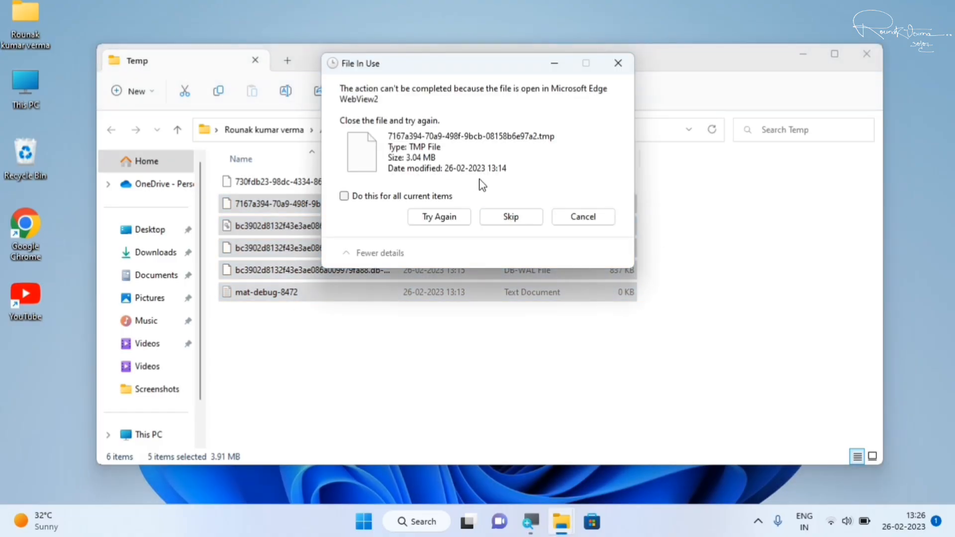
pyautogui.click(583, 217)
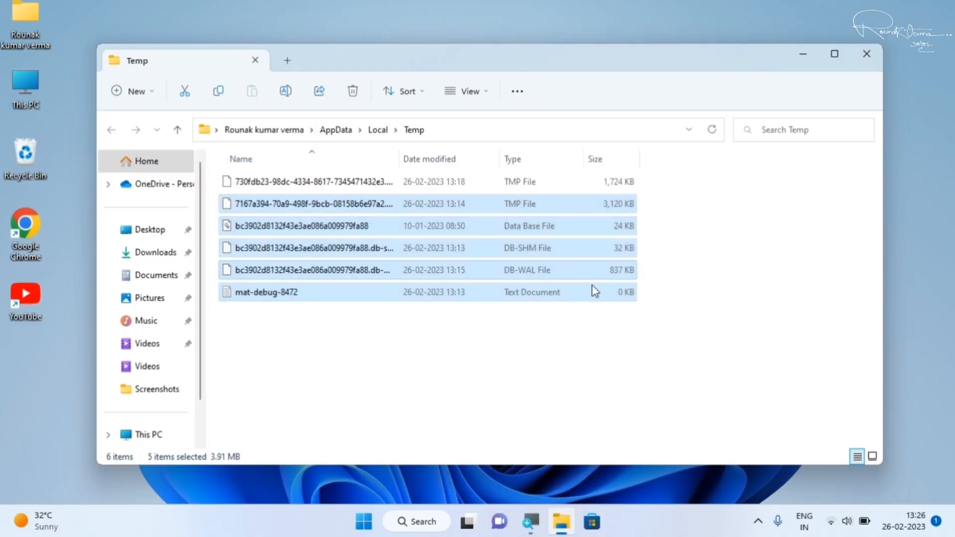
pyautogui.click(548, 393)
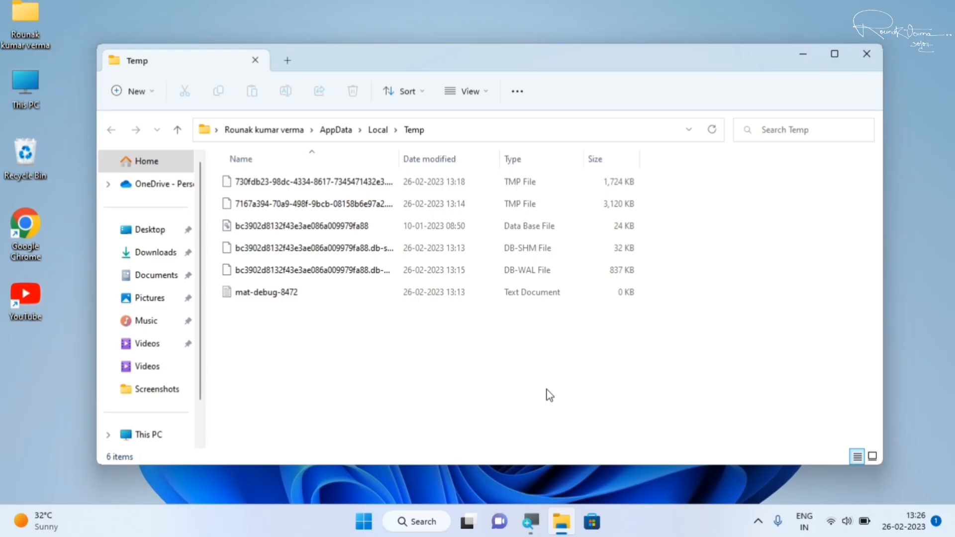
pyautogui.click(872, 64)
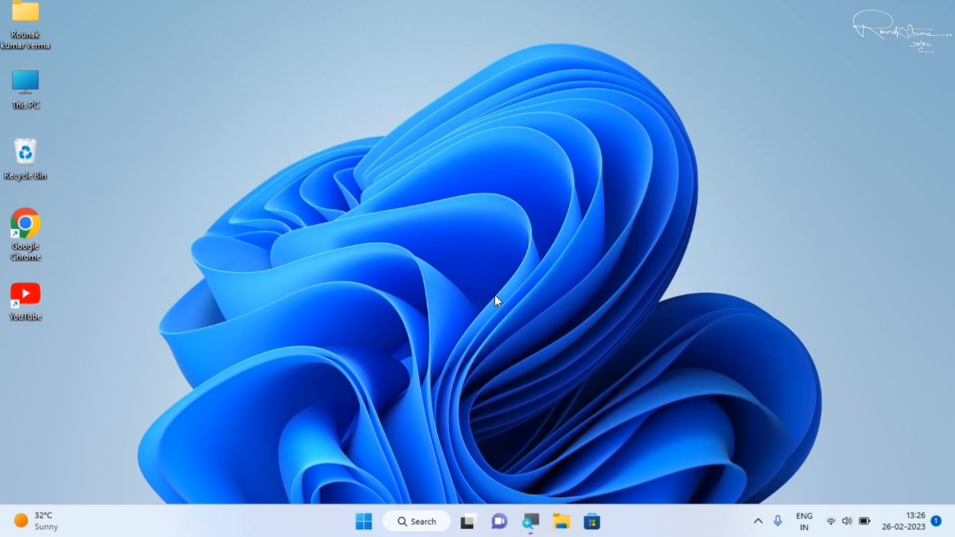
# Open the Windows Temp folder by running temp, granting access to the folder.
pyautogui.press('super+r')
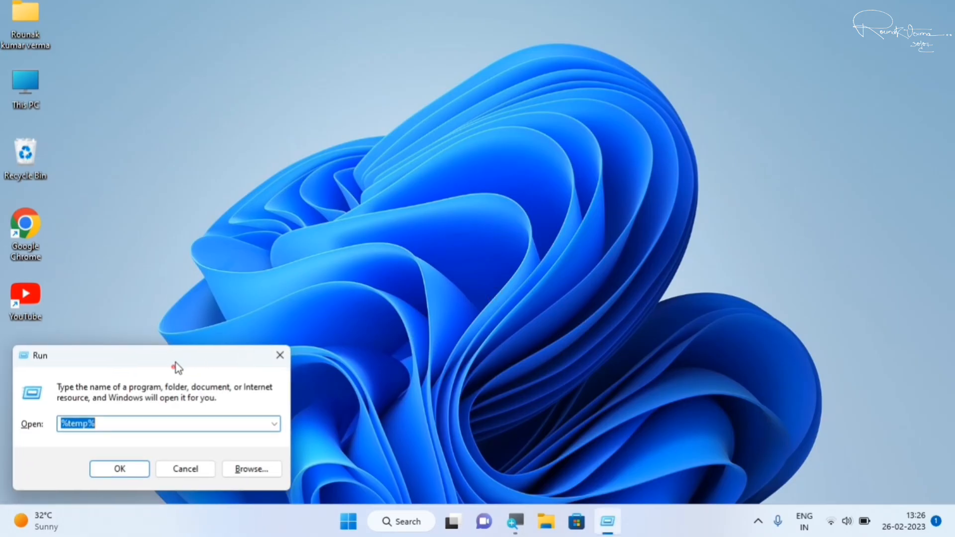
pyautogui.moveTo(175, 363); pyautogui.dragTo(499, 188)
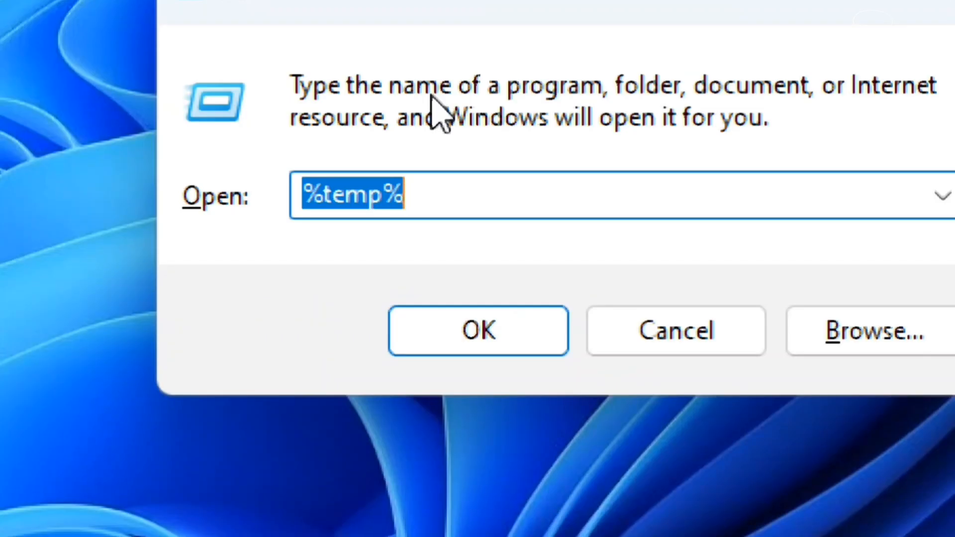
pyautogui.press('BackSpace')
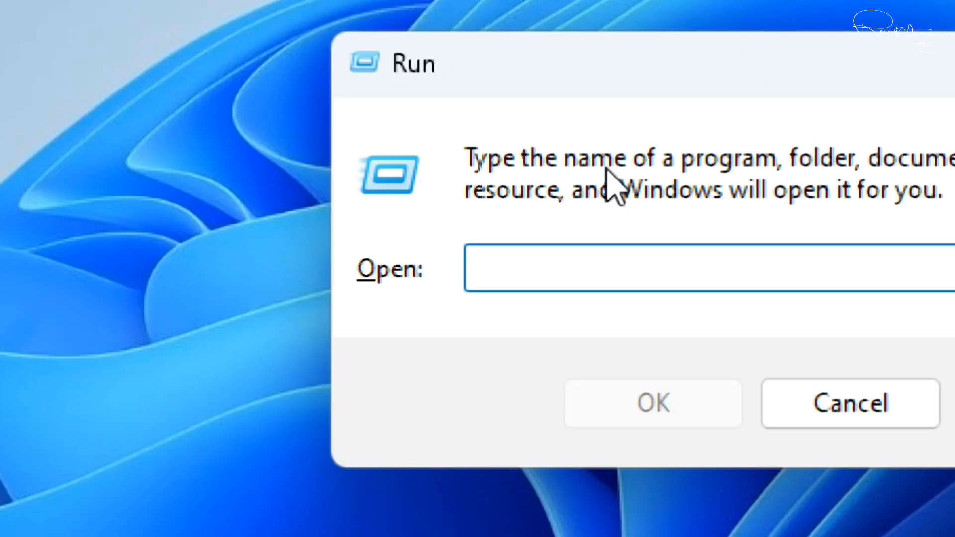
pyautogui.write('temp')
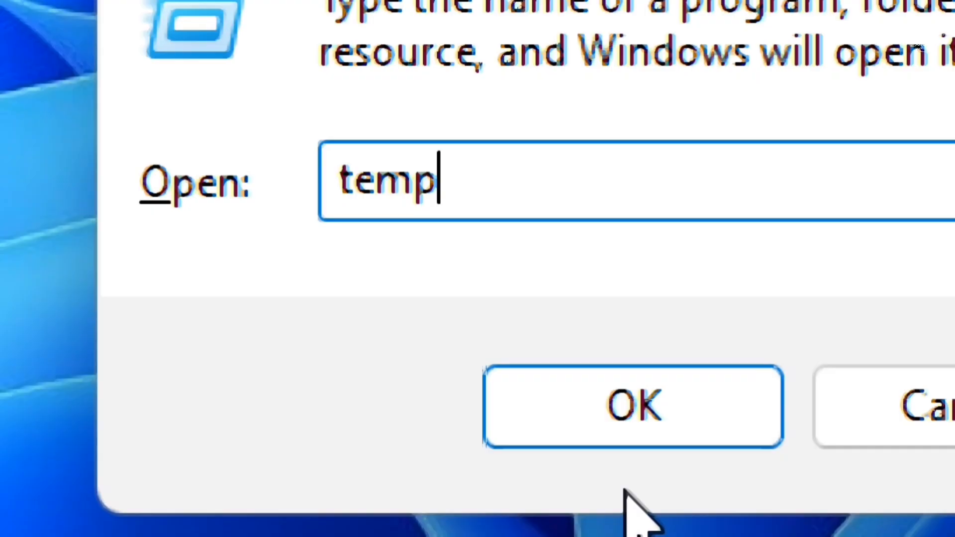
pyautogui.click(640, 440)
pyautogui.click(493, 273)
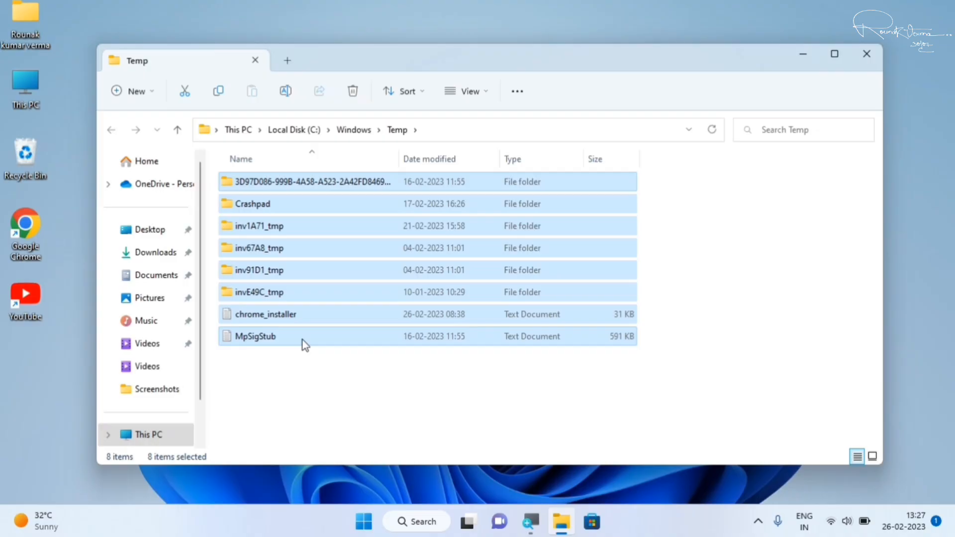
# Permanently delete all items in the Windows Temp folder, continuing past the access restriction, and close the folder window.
pyautogui.hotkey('shift', 'Delete')
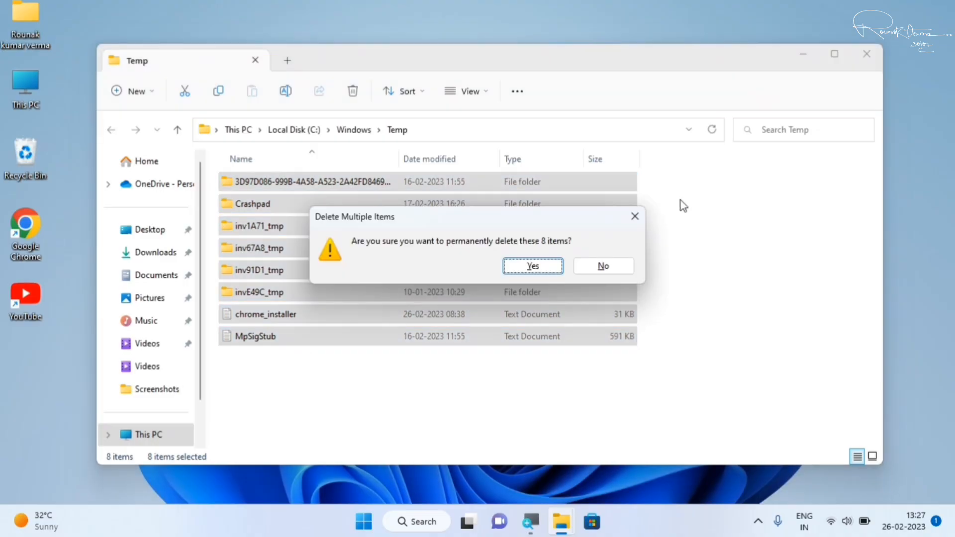
pyautogui.click(542, 264)
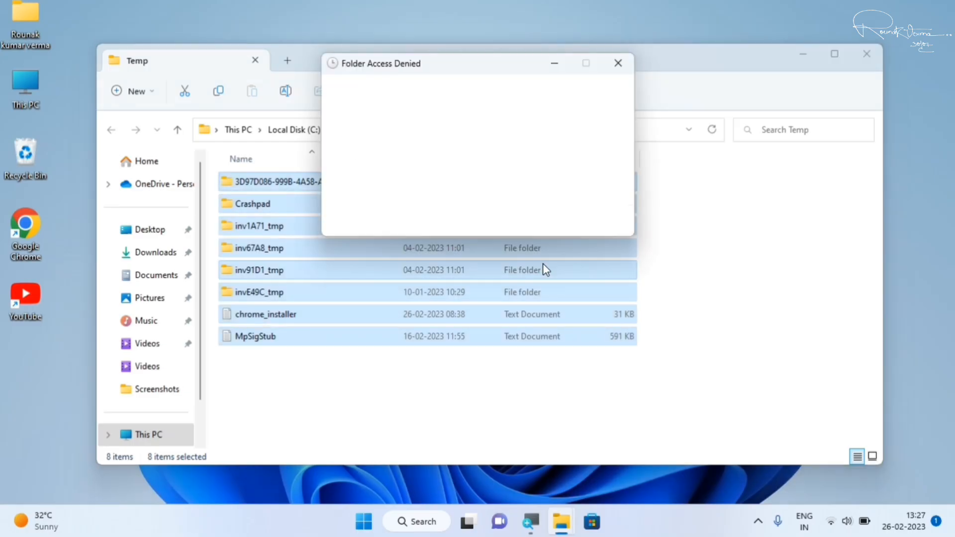
pyautogui.click(446, 189)
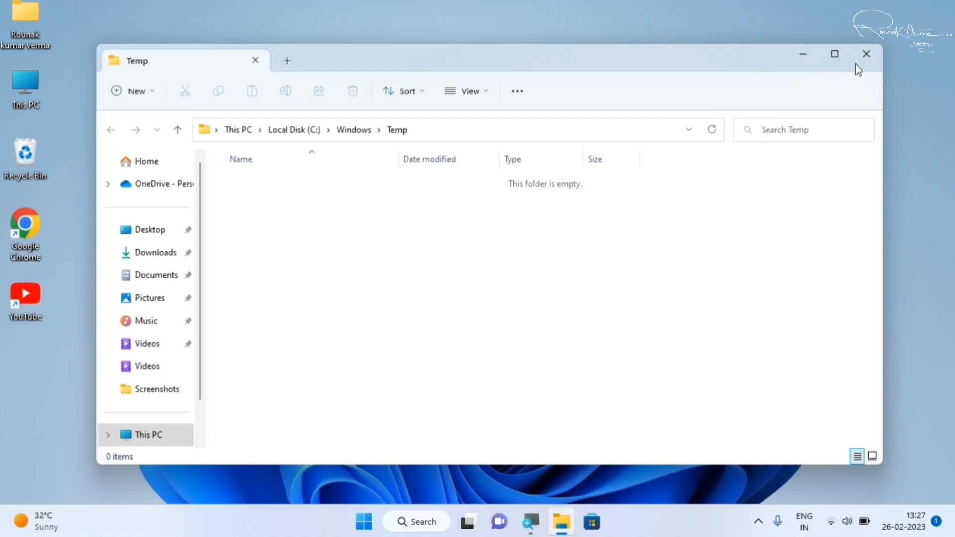
pyautogui.click(865, 56)
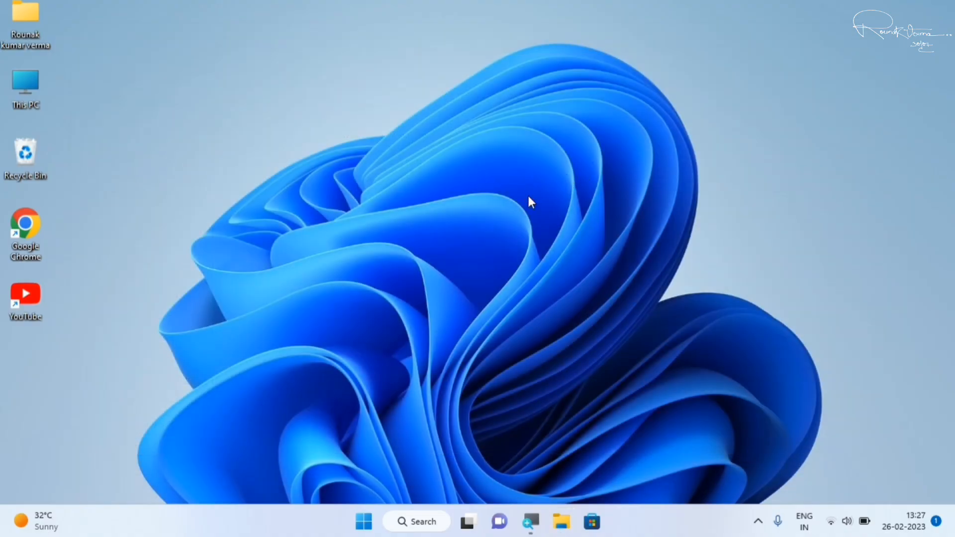
# Open the Windows Prefetch folder by running prefetch, granting permanent access to the folder.
pyautogui.press('super+r')
pyautogui.moveTo(136, 366); pyautogui.dragTo(495, 200)
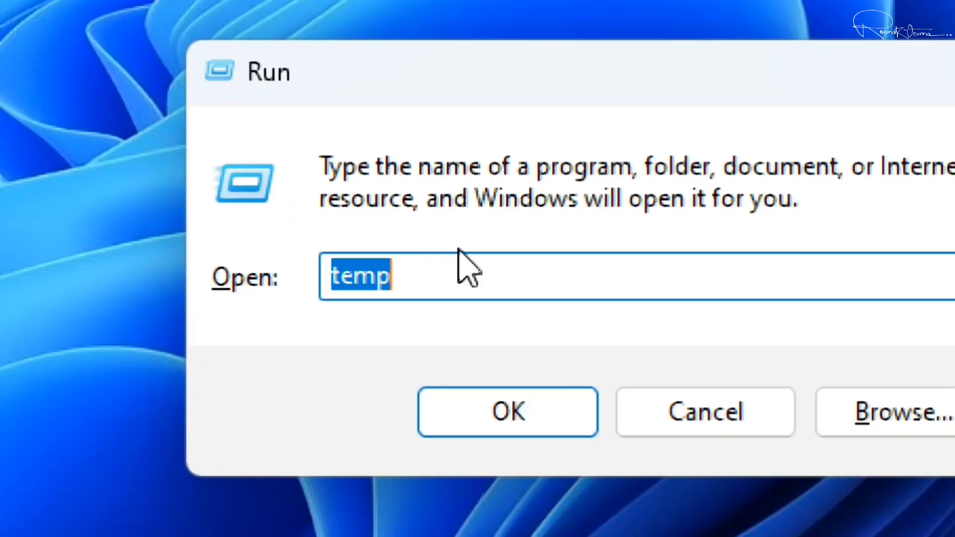
pyautogui.press('BackSpace')
pyautogui.write('preg')
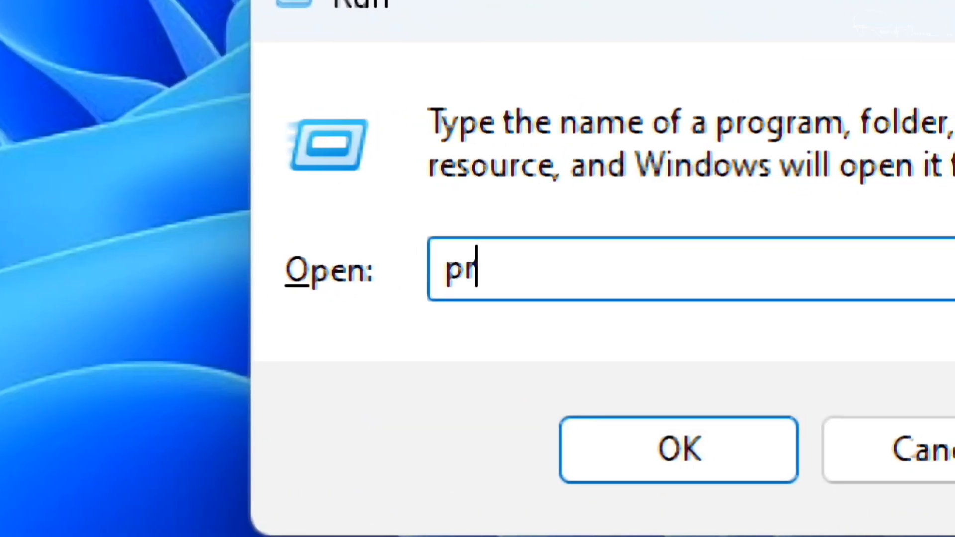
pyautogui.press('BackSpace')
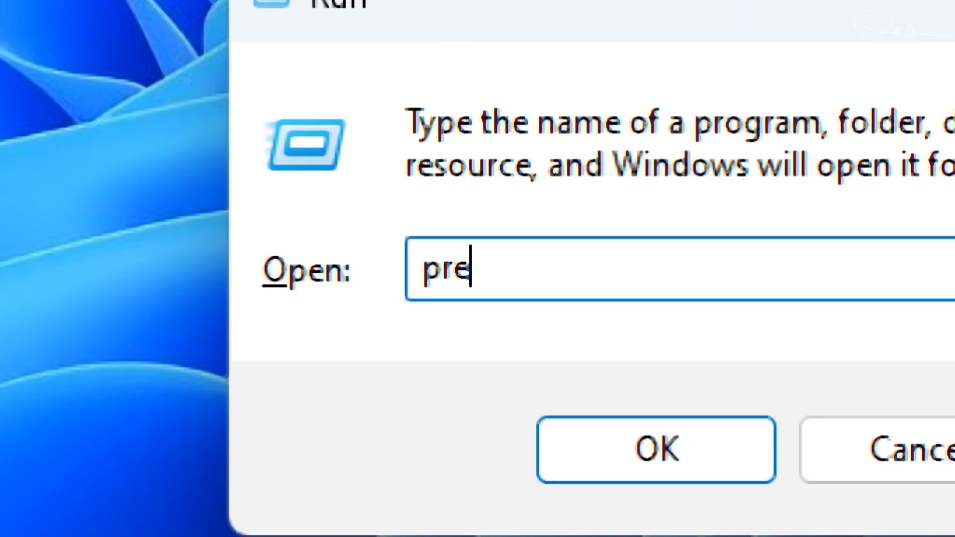
pyautogui.write('fetch')
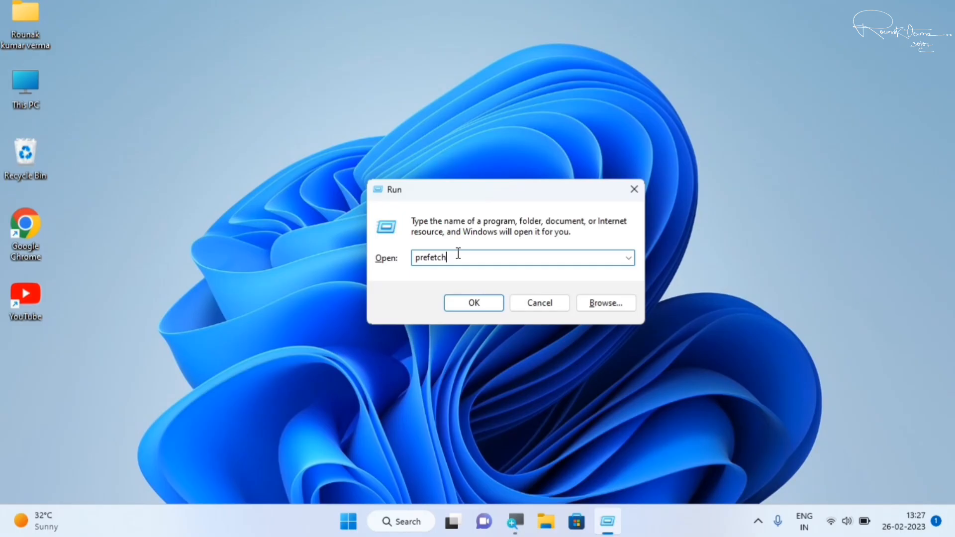
pyautogui.click(471, 301)
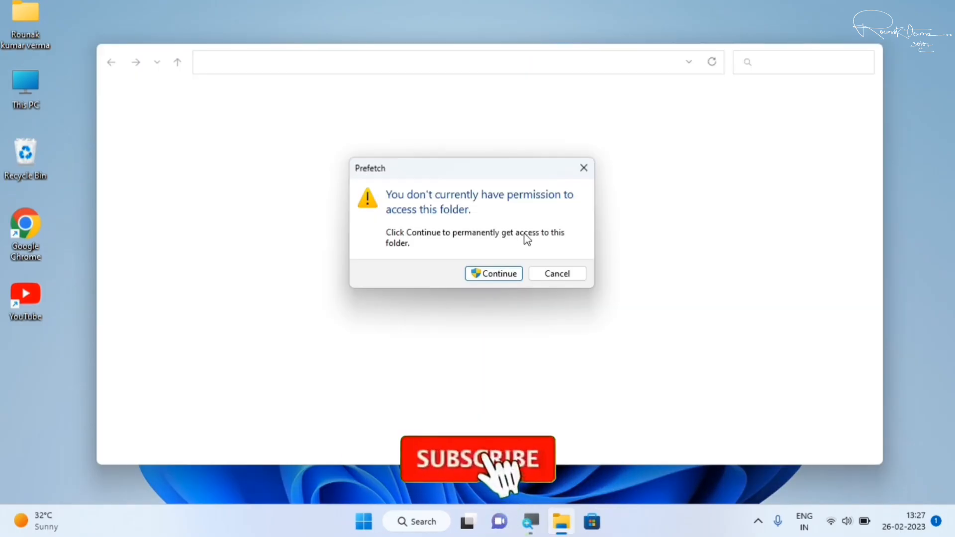
pyautogui.click(492, 273)
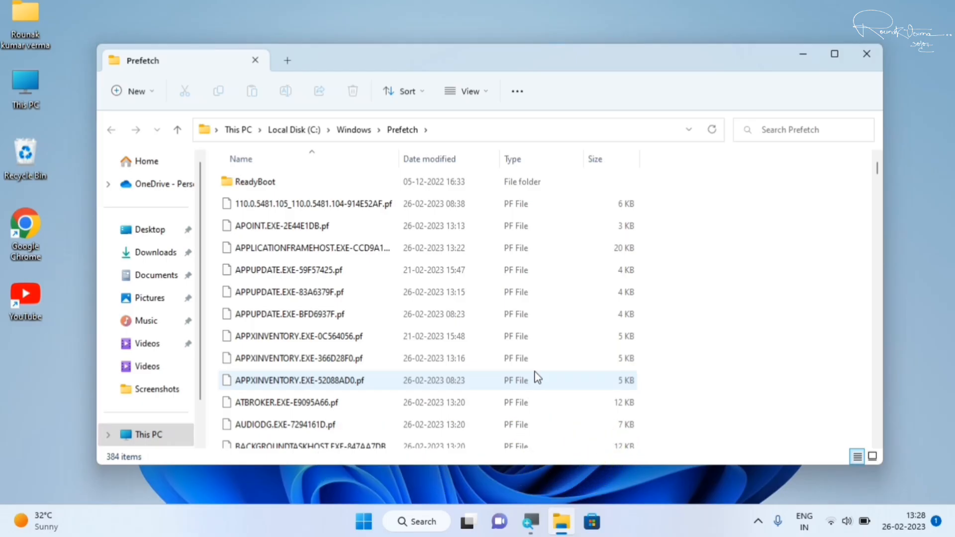
# Permanently delete all items in the Prefetch folder and close the folder window.
pyautogui.hotkey('ctrl', 'a')
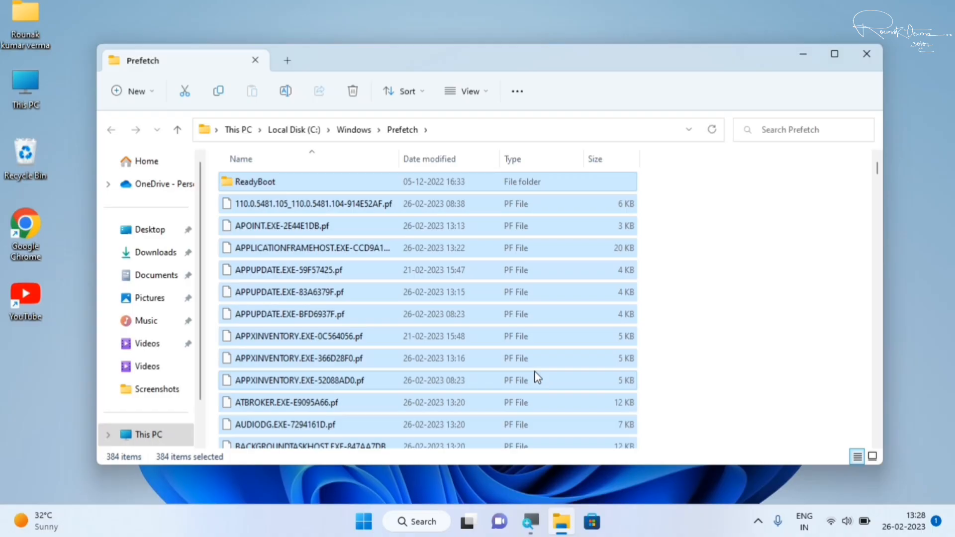
pyautogui.hotkey('shift', 'Delete')
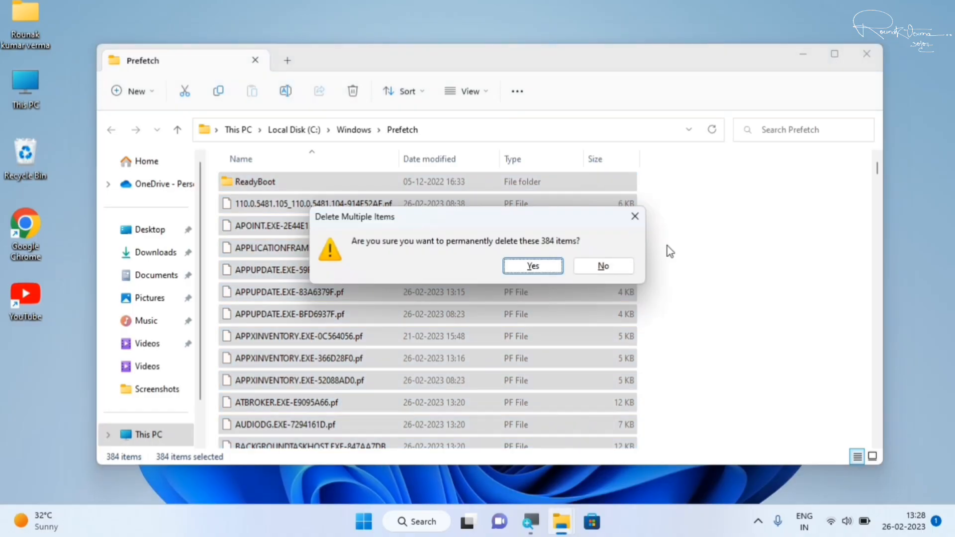
pyautogui.click(518, 261)
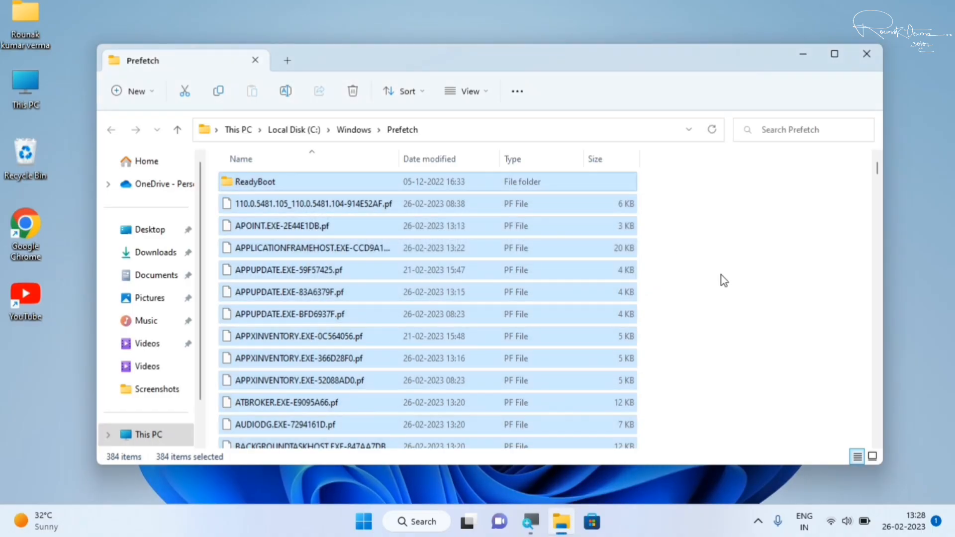
pyautogui.click(860, 59)
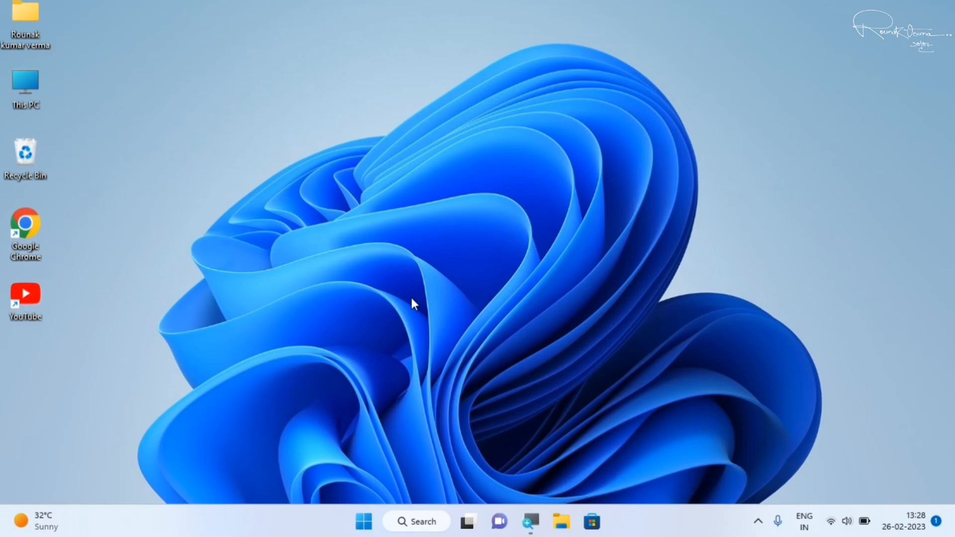
# Open the Disk Cleanup tool by running cleanmgr.
pyautogui.press('super+r')
pyautogui.moveTo(191, 359); pyautogui.dragTo(522, 171)
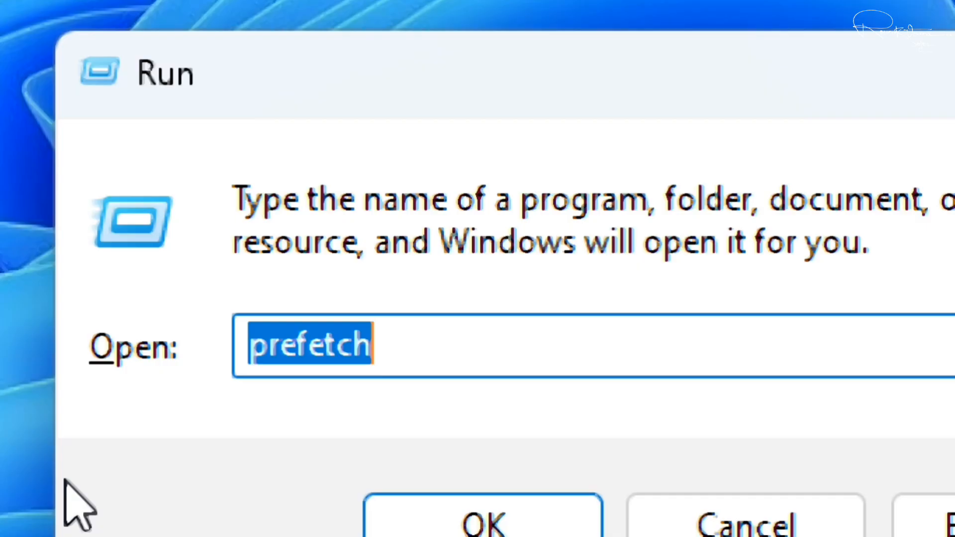
pyautogui.press('BackSpace')
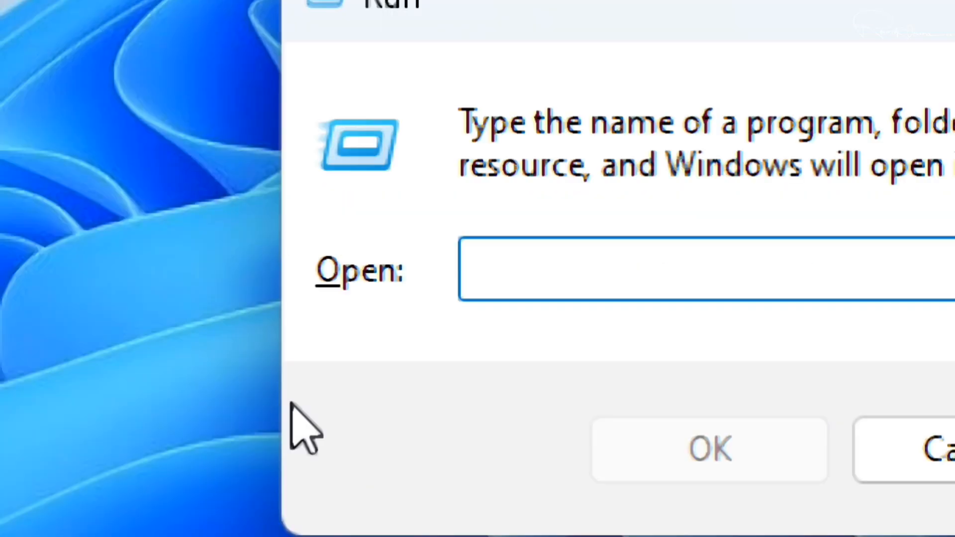
pyautogui.write('cleanmgr')
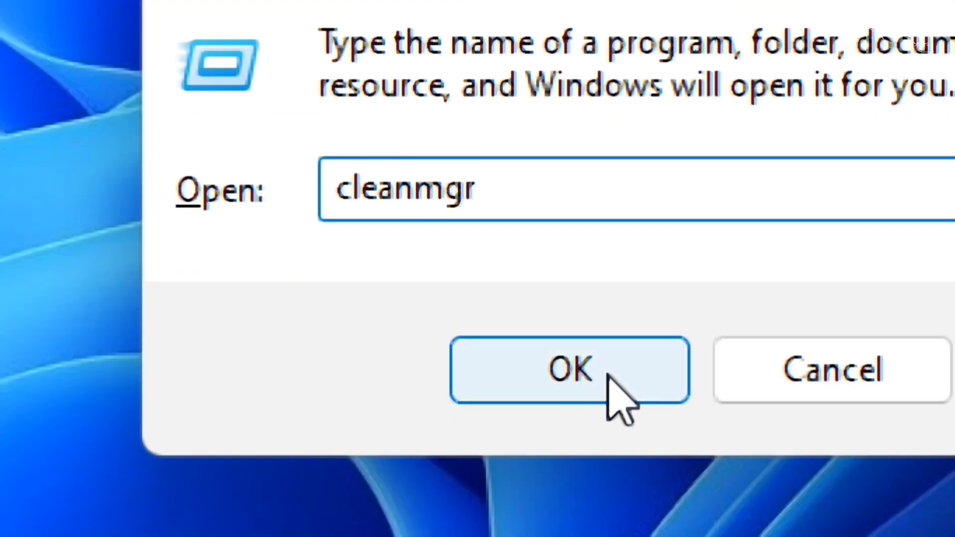
pyautogui.click(610, 378)
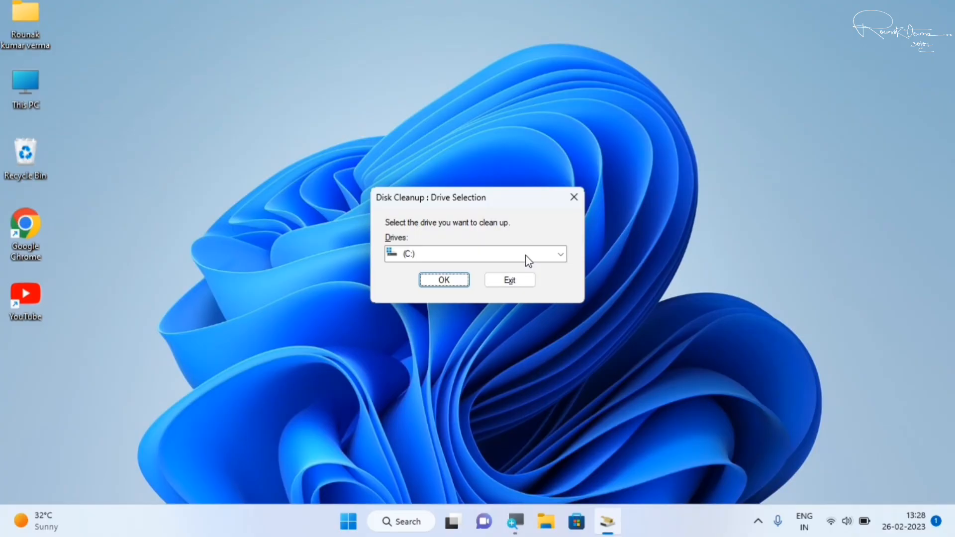
# Choose the C: drive as the one to clean up and start its scan.
pyautogui.click(525, 255)
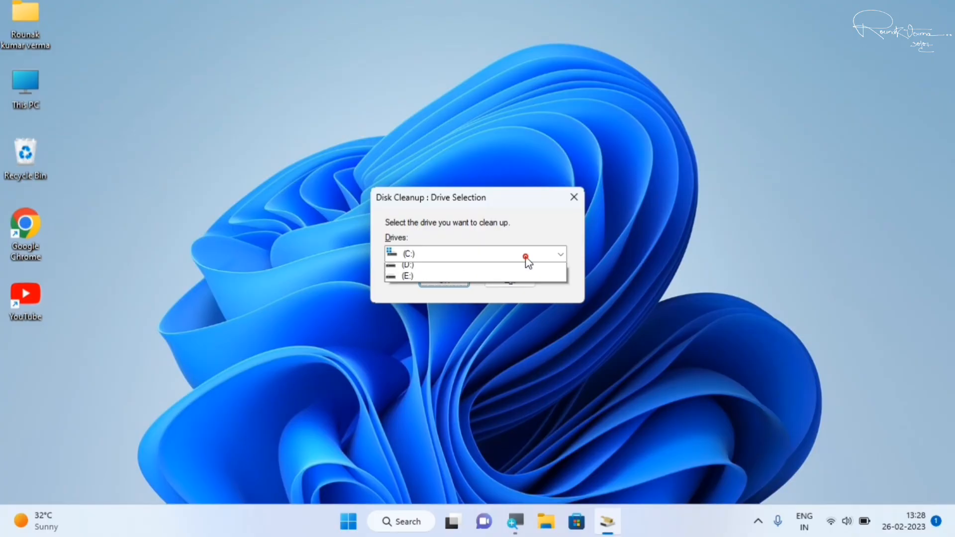
pyautogui.click(528, 262)
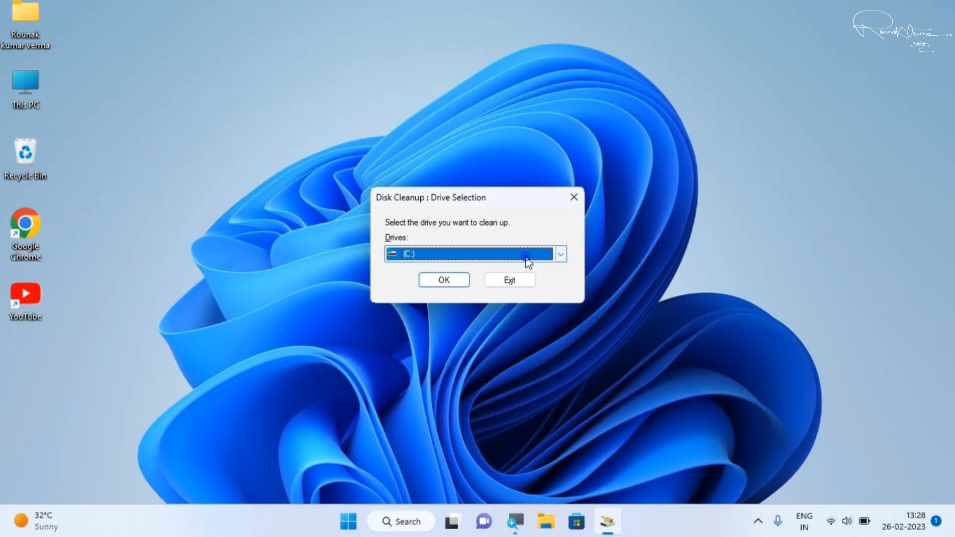
pyautogui.click(444, 280)
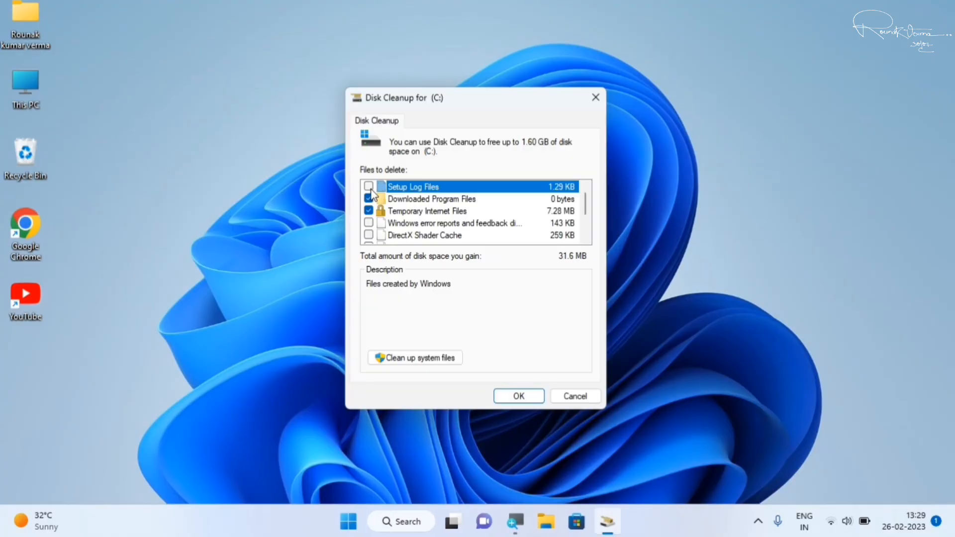
# Include every listed file category in the C: cleanup, from Setup Log Files to Thumbnails, and permanently delete the files.
pyautogui.click(369, 188)
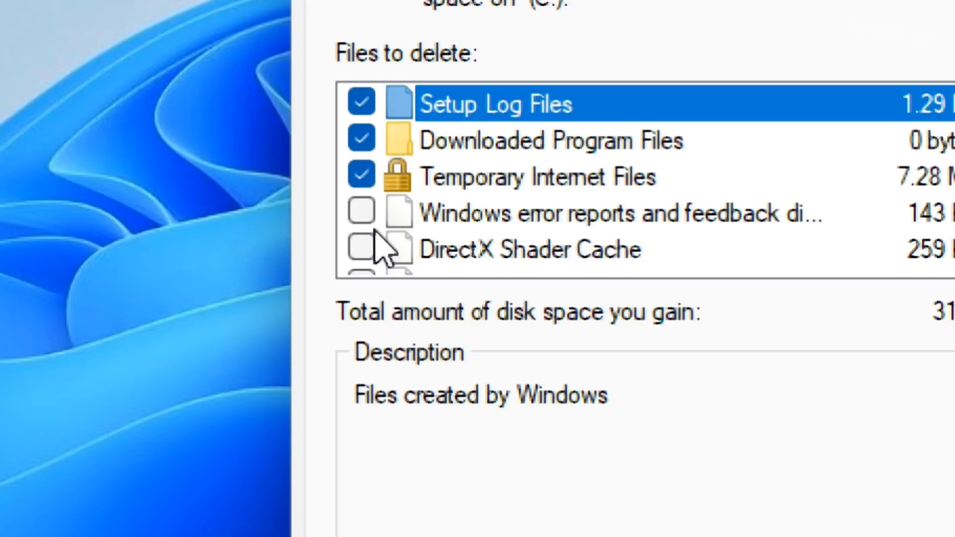
pyautogui.click(361, 211)
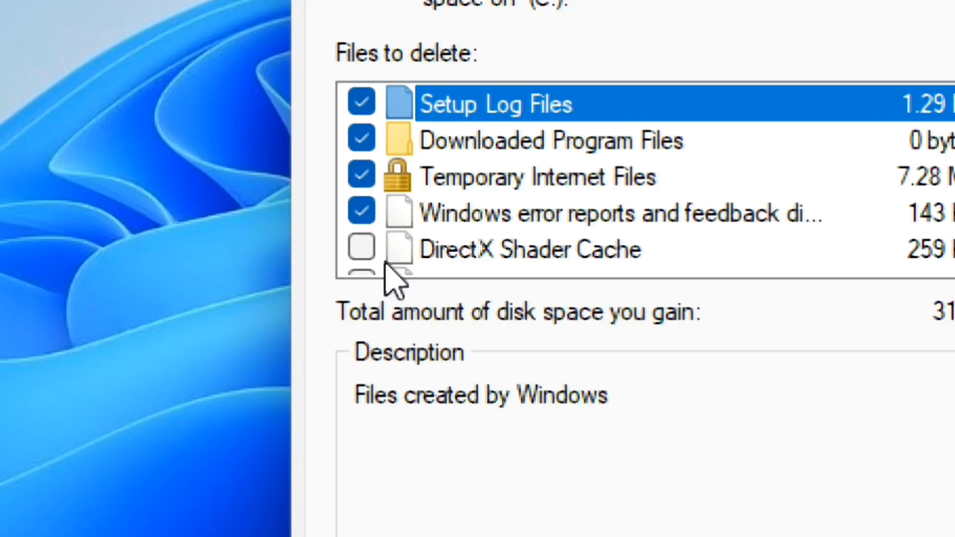
pyautogui.click(361, 248)
pyautogui.scroll(-2, 366, 224)
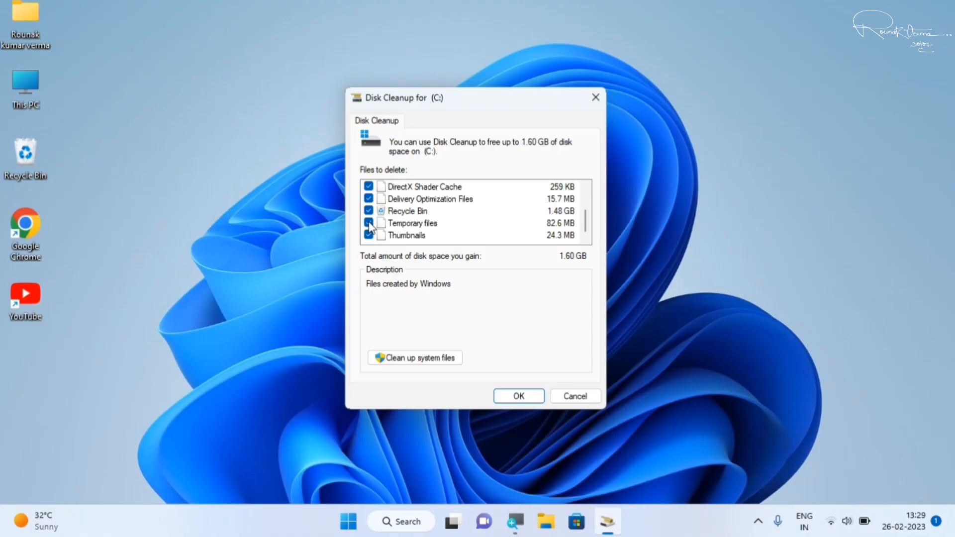
pyautogui.click(519, 396)
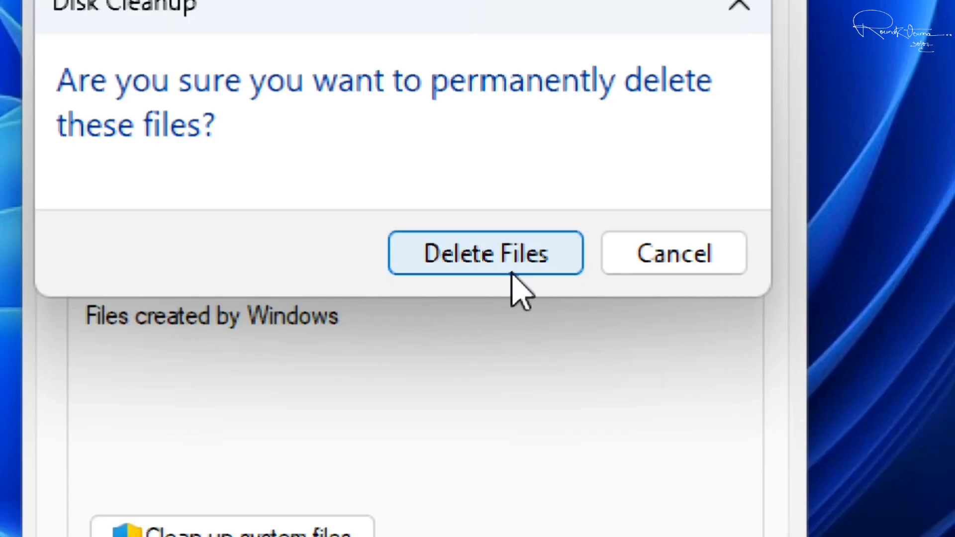
pyautogui.click(512, 272)
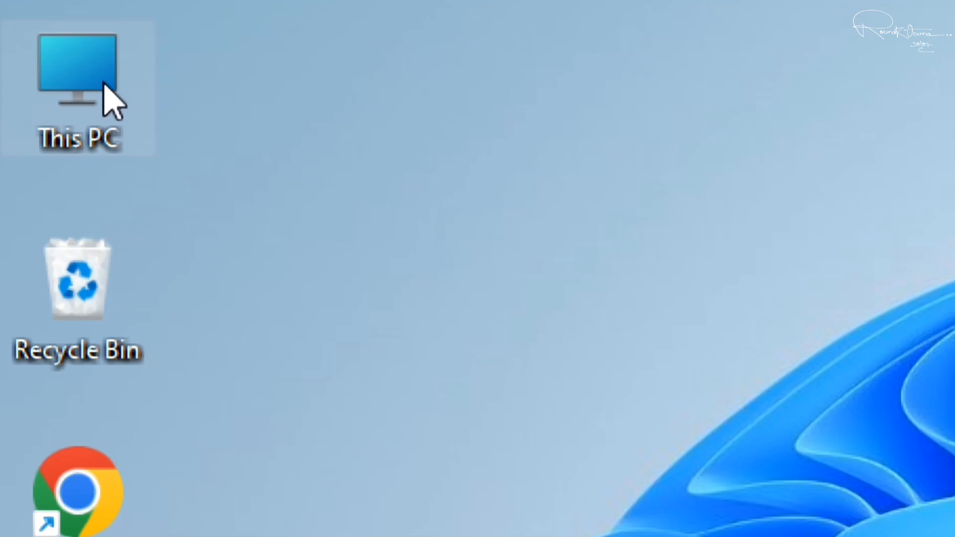
# Open the properties of This PC and go to its advanced system settings.
pyautogui.rightClick(103, 83)
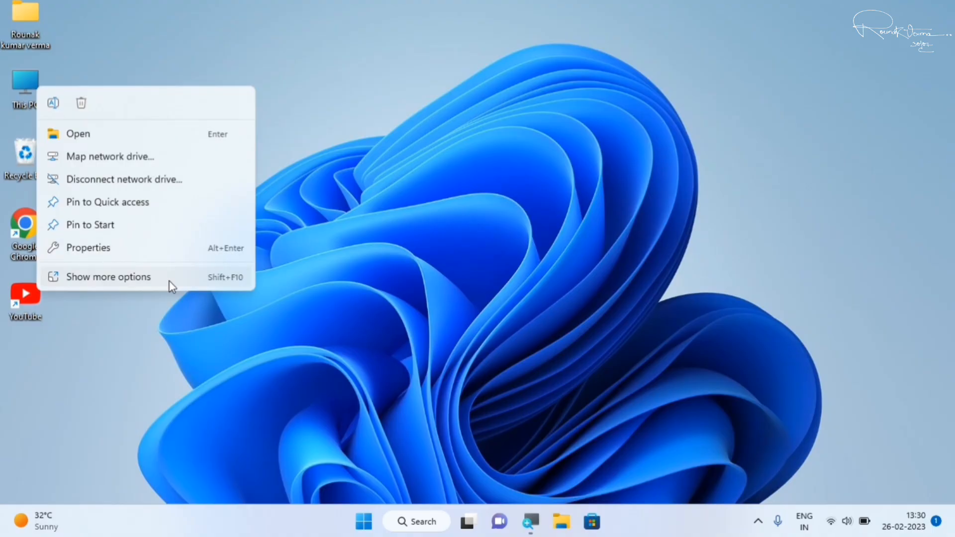
pyautogui.click(120, 278)
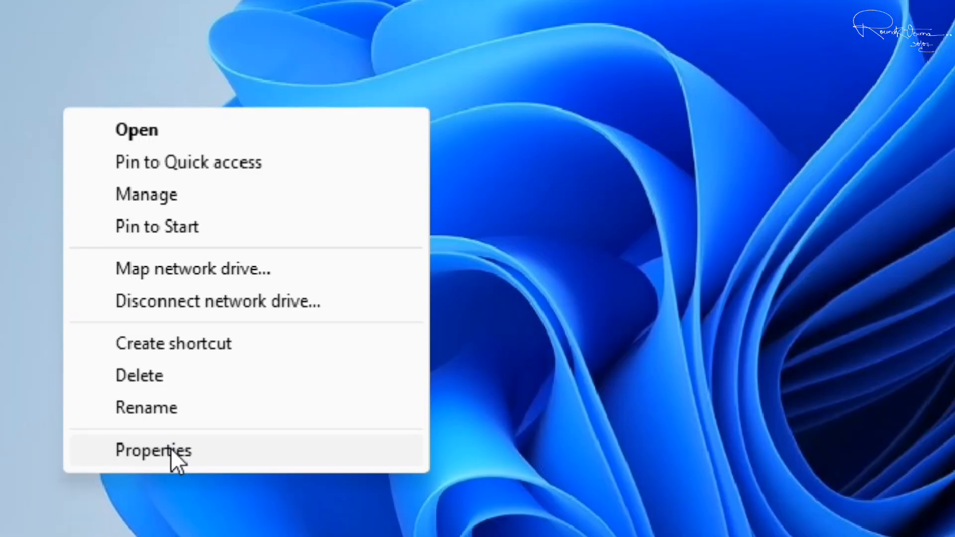
pyautogui.click(173, 451)
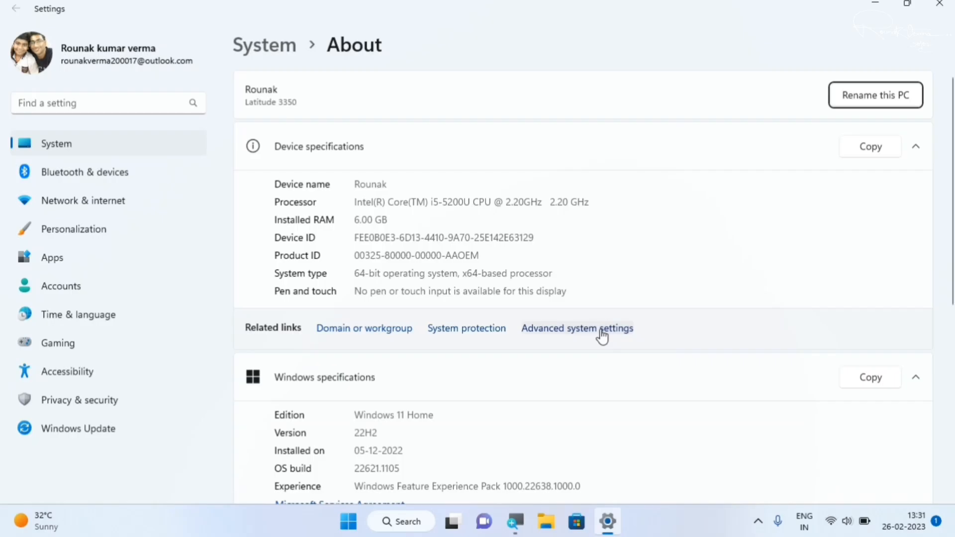
pyautogui.click(712, 314)
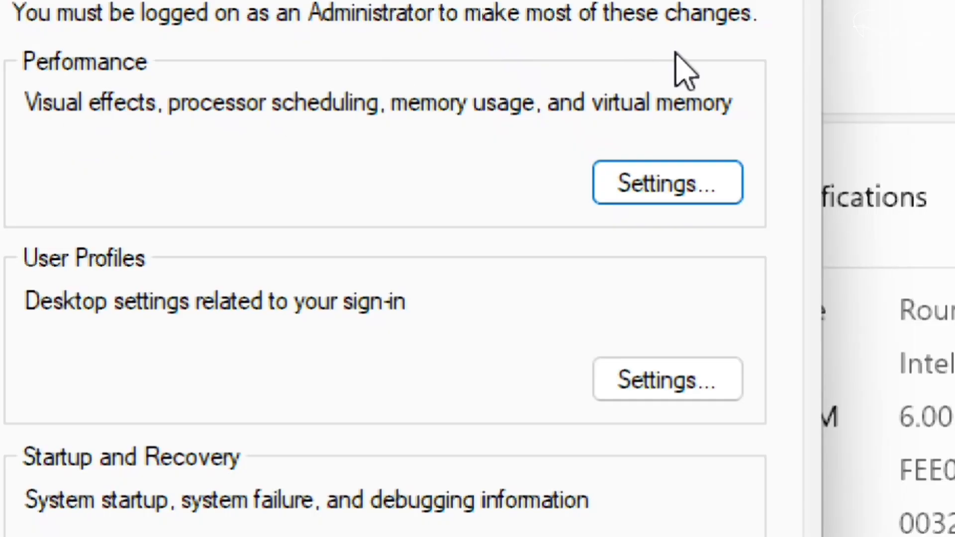
# Set the performance visual effects to Adjust for best performance, apply the change, and close Performance Options and System Properties.
pyautogui.click(696, 192)
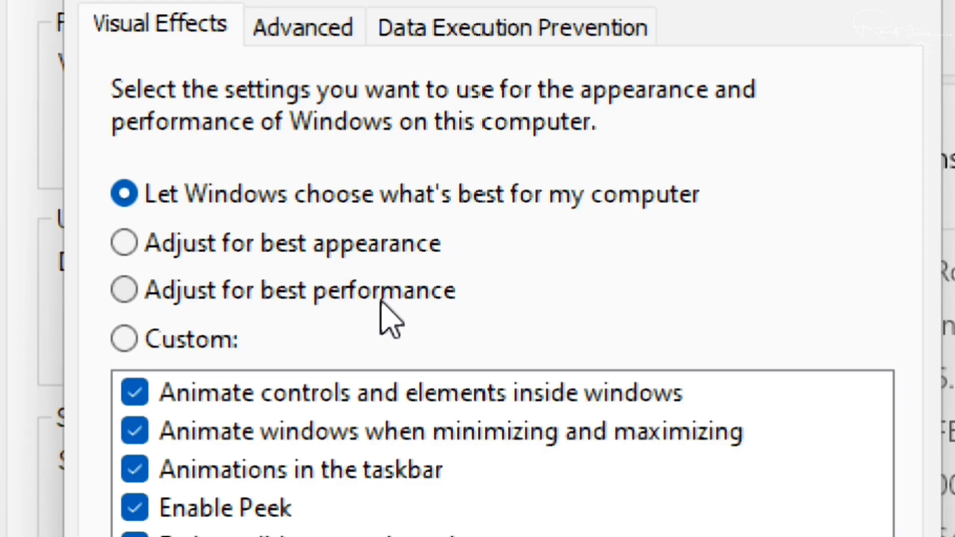
pyautogui.click(133, 299)
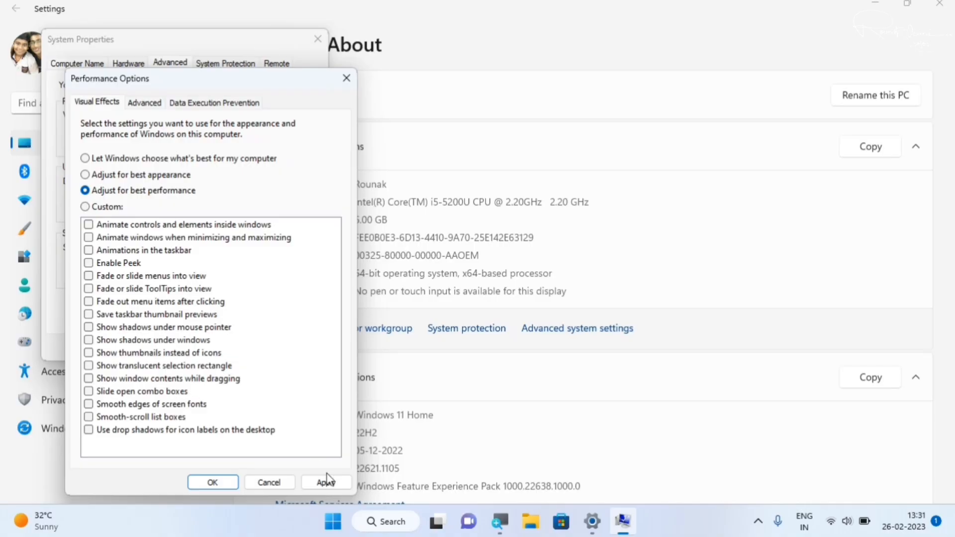
pyautogui.click(326, 484)
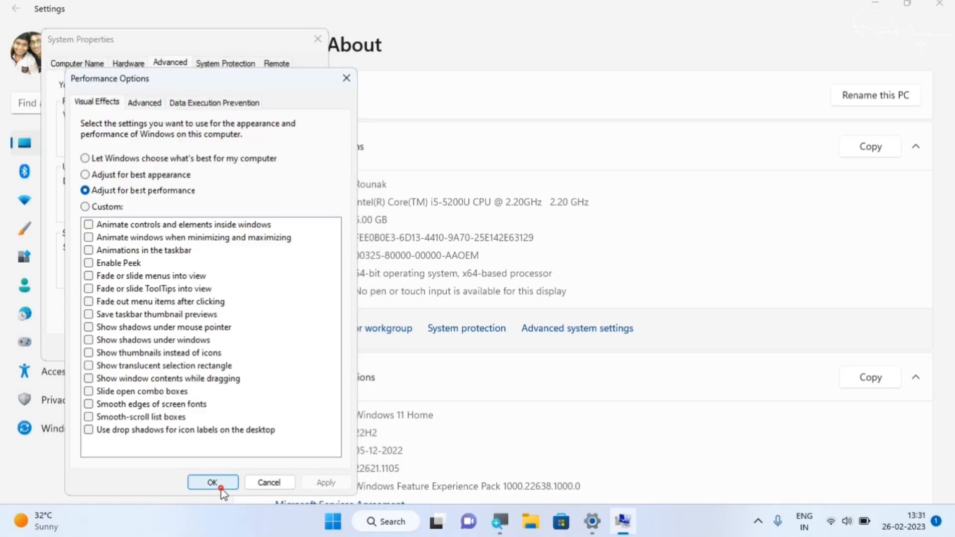
pyautogui.click(222, 488)
pyautogui.click(186, 348)
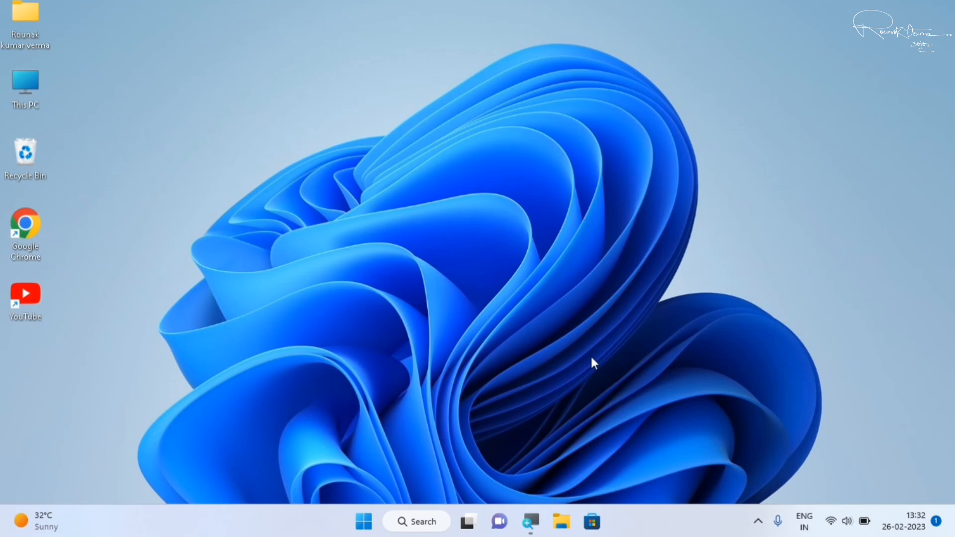
# Open Task Manager and show its list of startup apps.
pyautogui.hotkey('ctrl', 'shift', 'Escape')
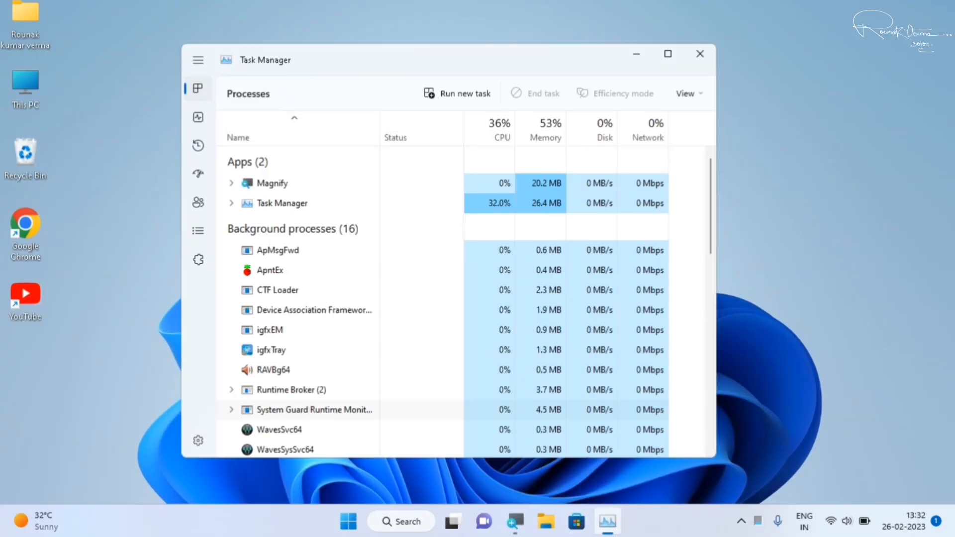
pyautogui.press('super+plus')
pyautogui.press('super+plus')
pyautogui.press('super+plus')
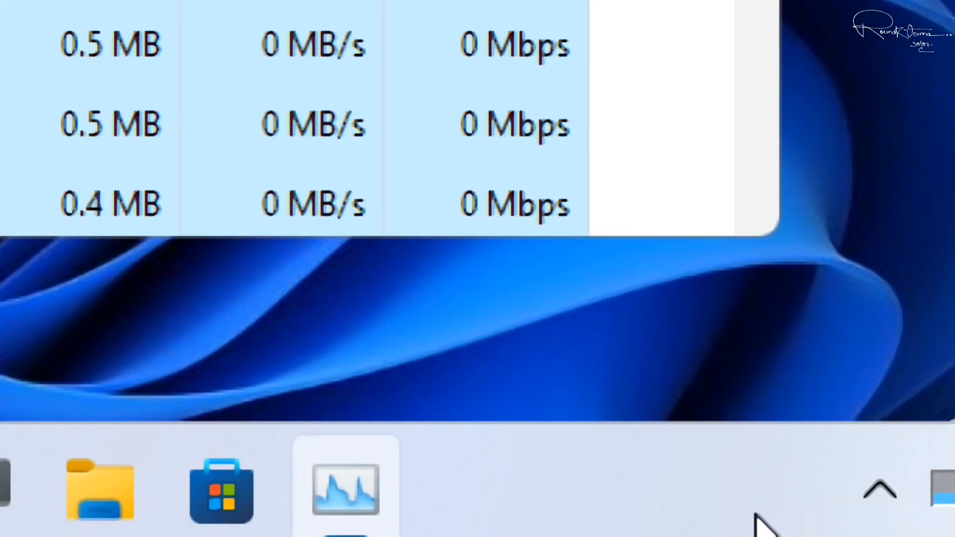
pyautogui.press('super+minus')
pyautogui.press('super+minus')
pyautogui.press('super+minus')
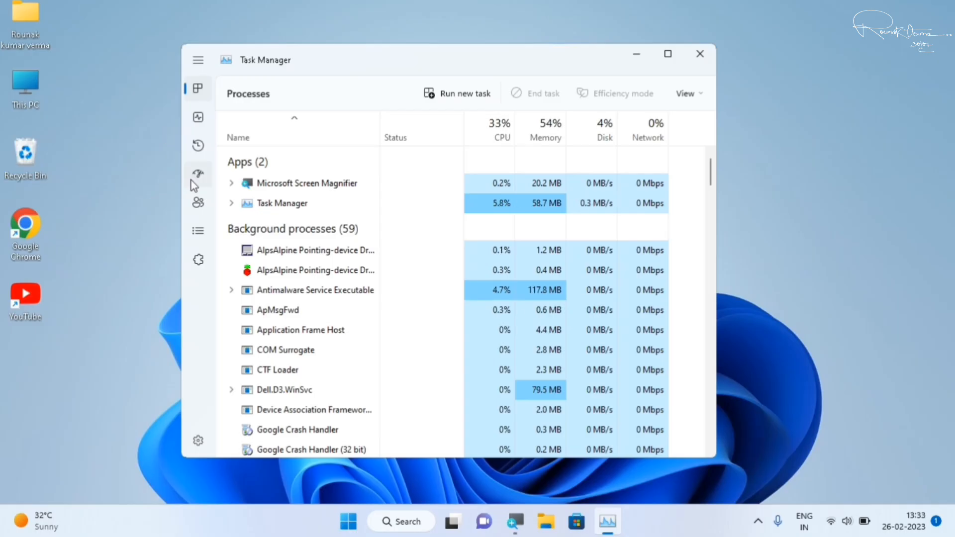
pyautogui.press('super+plus')
pyautogui.press('super+plus')
pyautogui.press('super+plus')
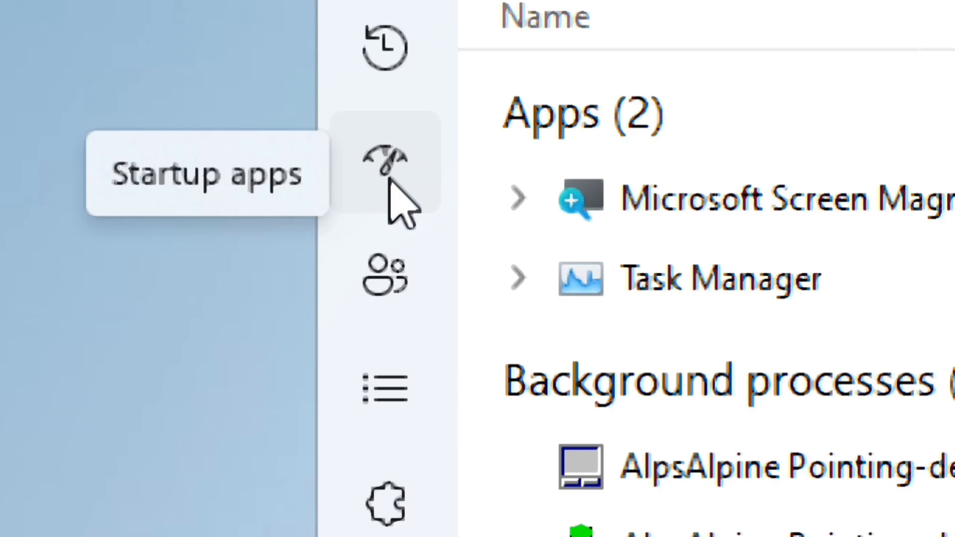
pyautogui.press('super+Escape')
pyautogui.click(201, 182)
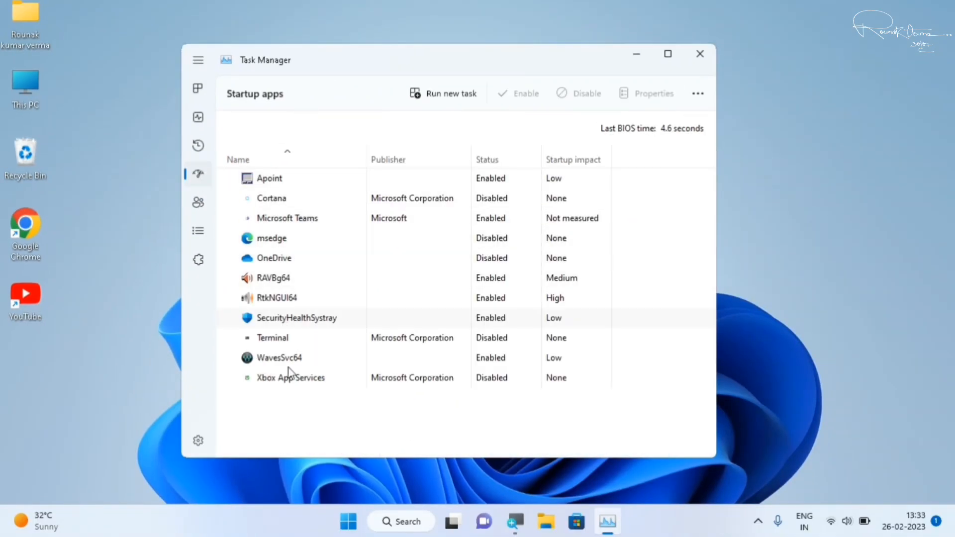
# Examine the status and startup impact of each startup app, and view the available actions for WavesSvc64 without choosing one.
pyautogui.press('super+plus')
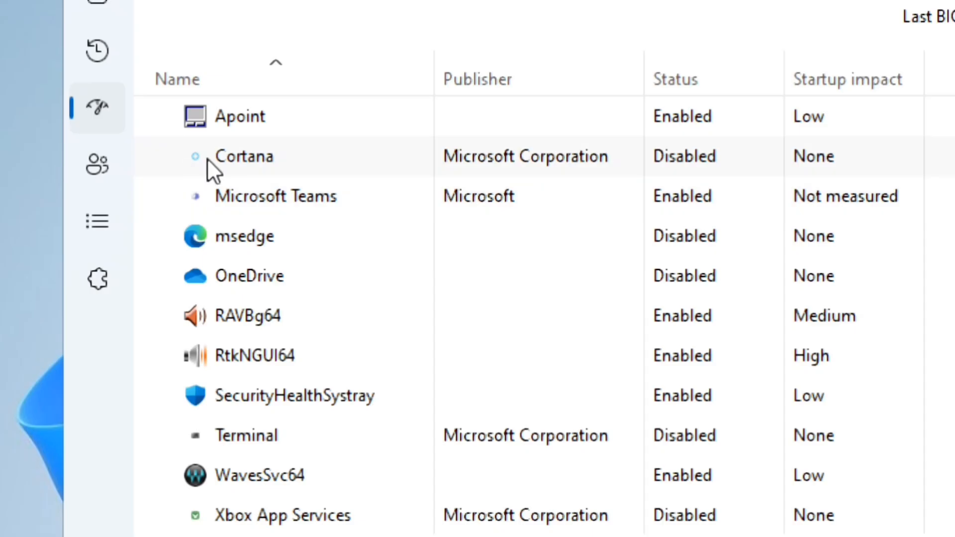
pyautogui.press('super+plus')
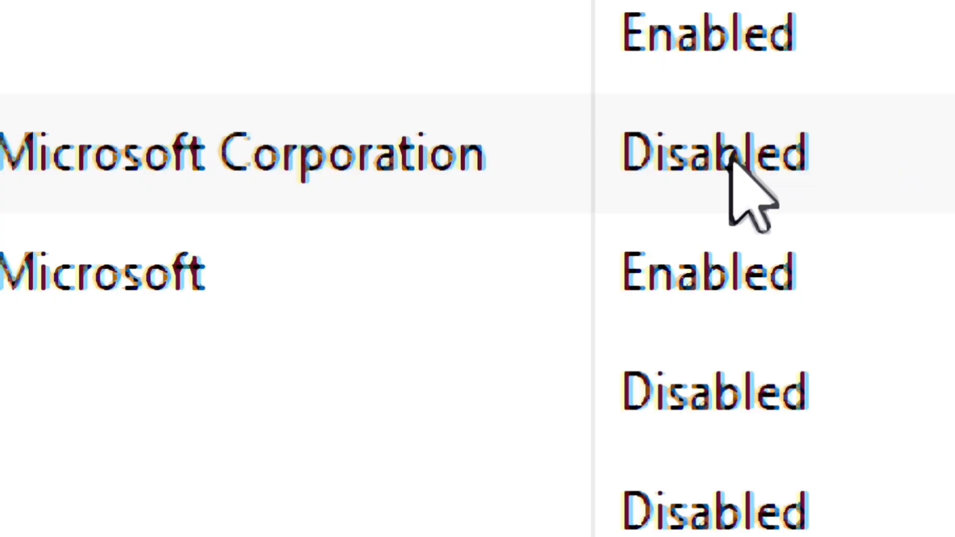
pyautogui.press('super+minus')
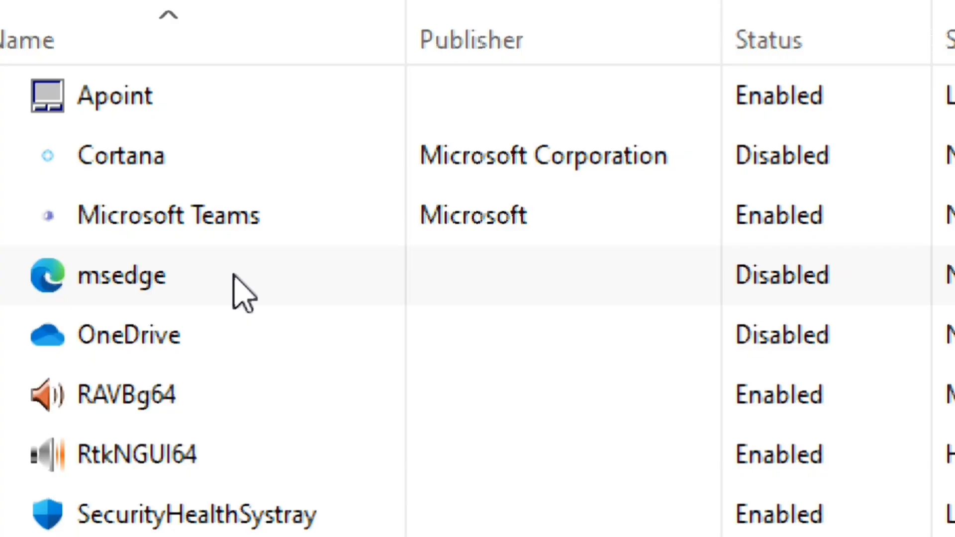
pyautogui.press('super+minus')
pyautogui.press('super+minus')
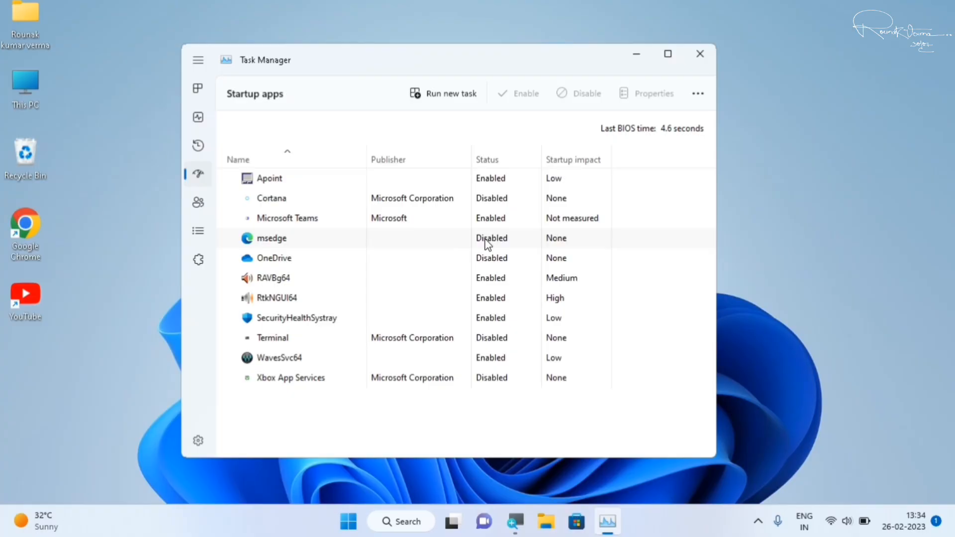
pyautogui.press('super+plus')
pyautogui.press('super+plus')
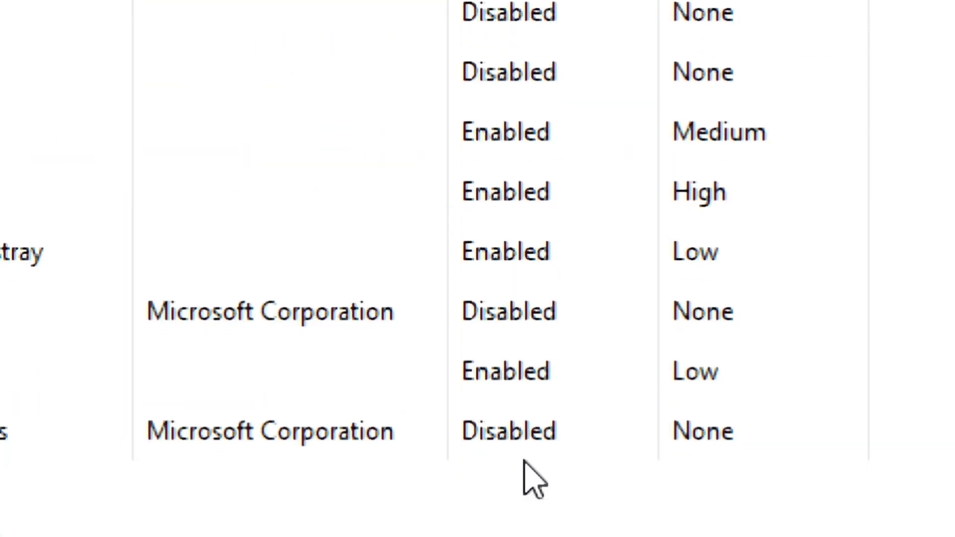
pyautogui.rightClick(525, 369)
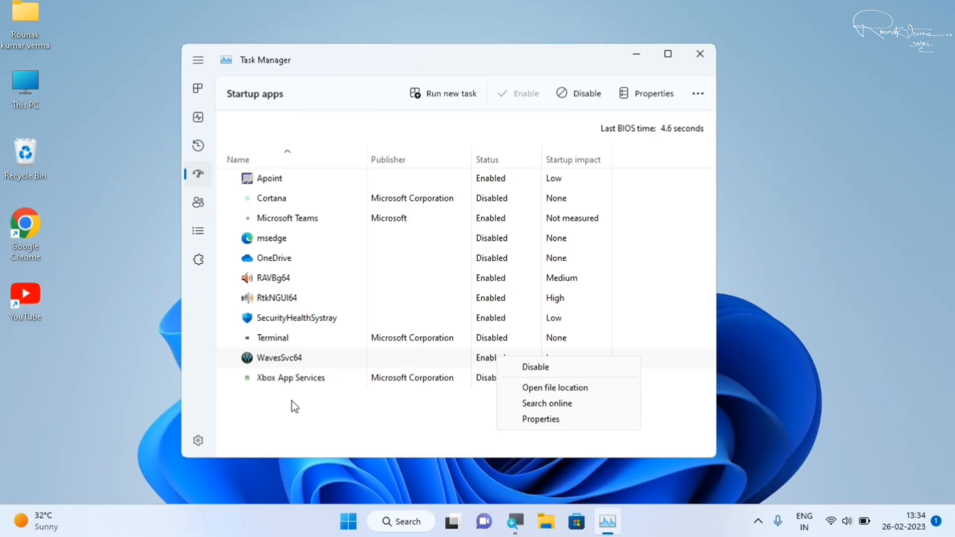
pyautogui.click(292, 430)
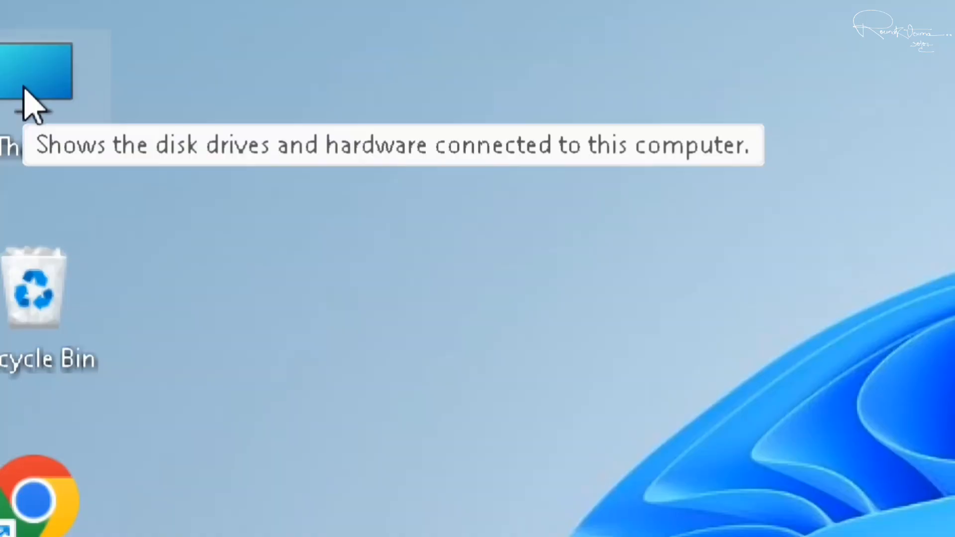
# Open the About page from the This PC properties and bring up the advanced system settings.
pyautogui.rightClick(22, 85)
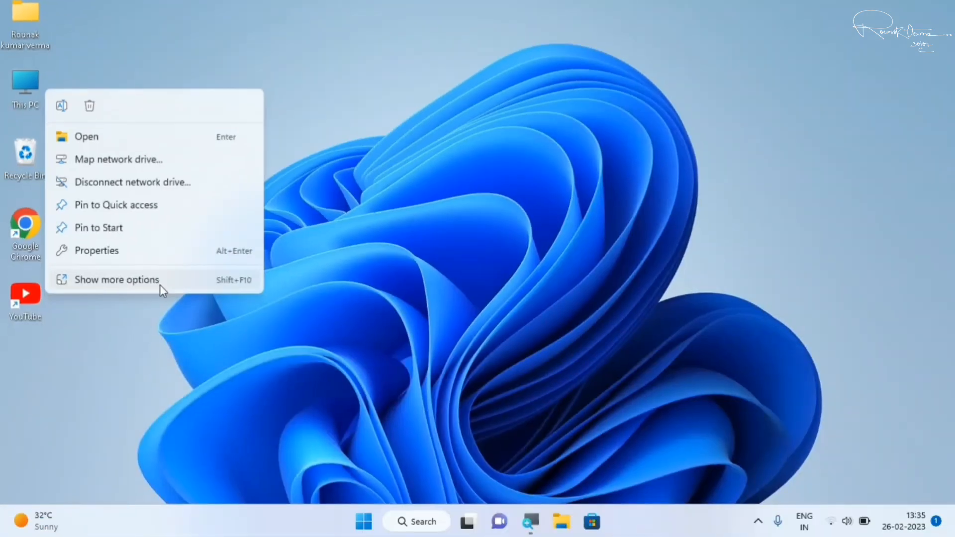
pyautogui.click(642, 342)
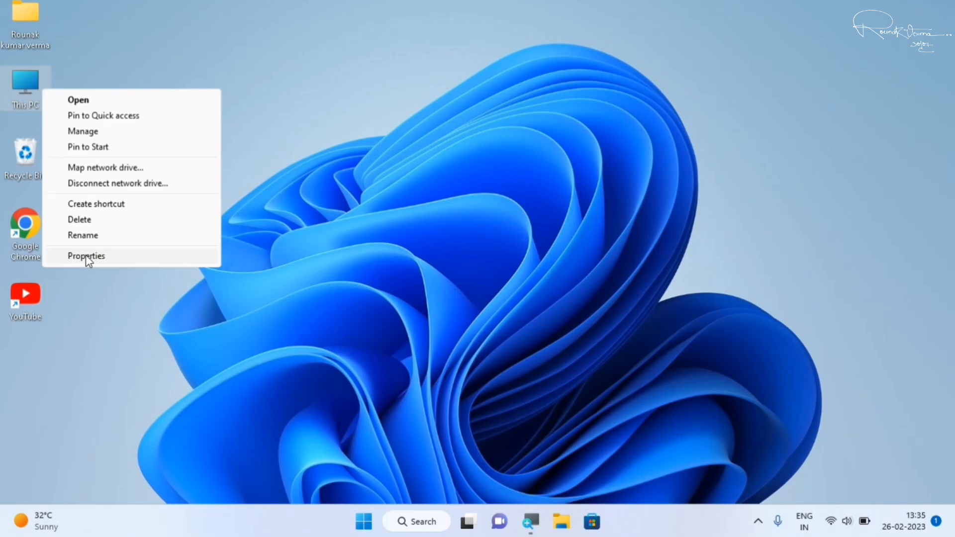
pyautogui.click(89, 259)
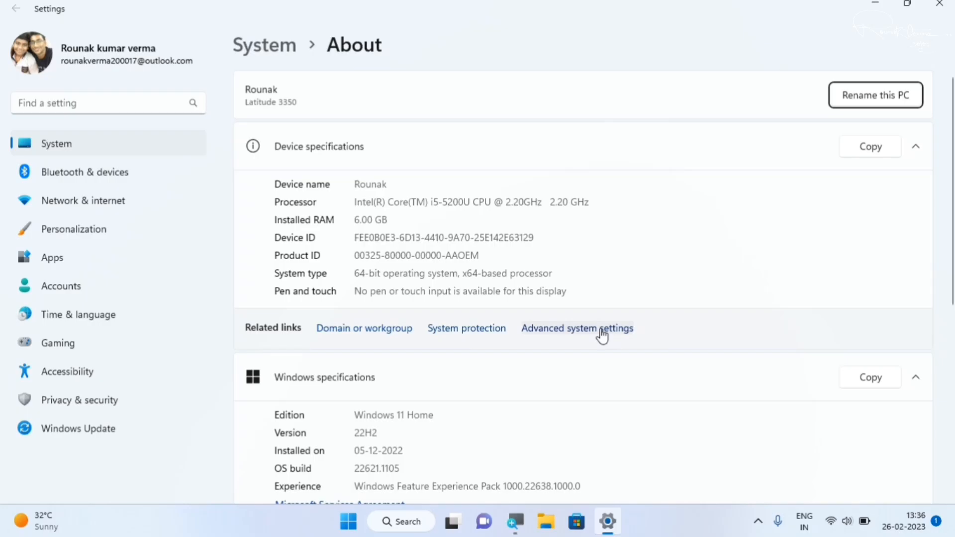
pyautogui.click(601, 332)
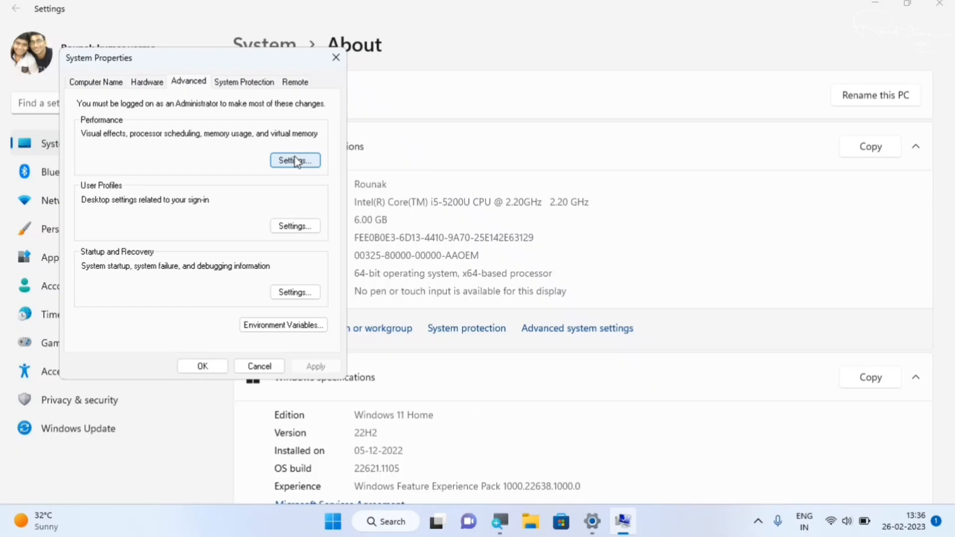
# In the virtual memory settings, turn off automatic paging file management for all drives and choose a custom size for C:.
pyautogui.click(451, 173)
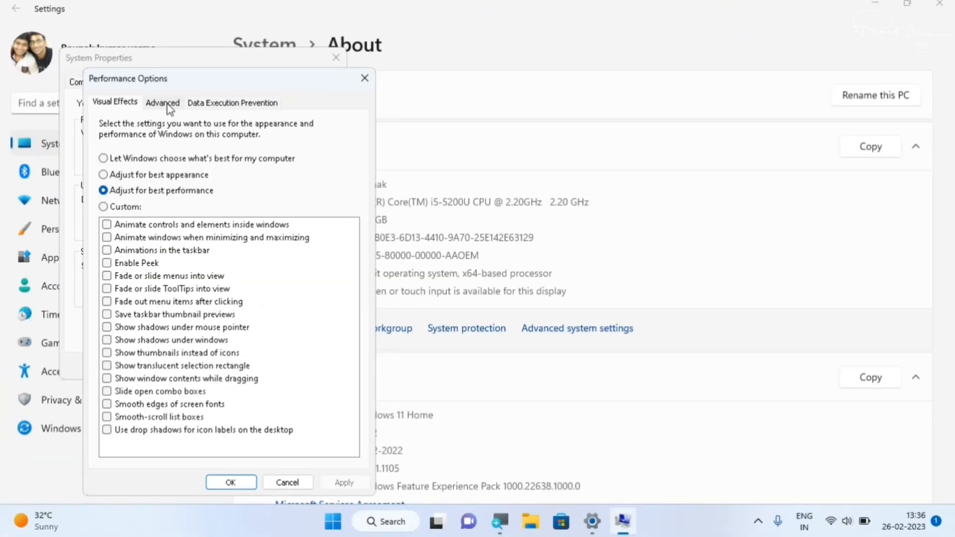
pyautogui.click(167, 104)
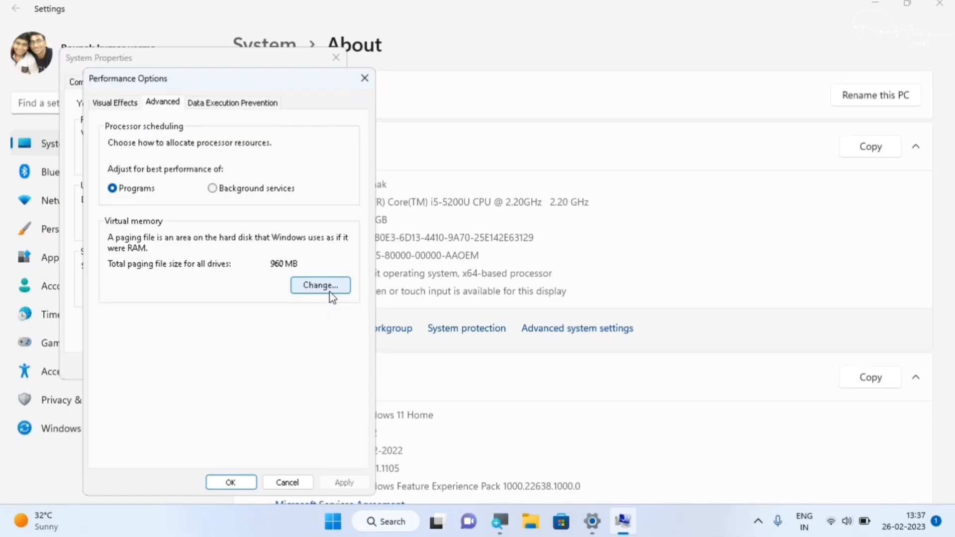
pyautogui.click(331, 287)
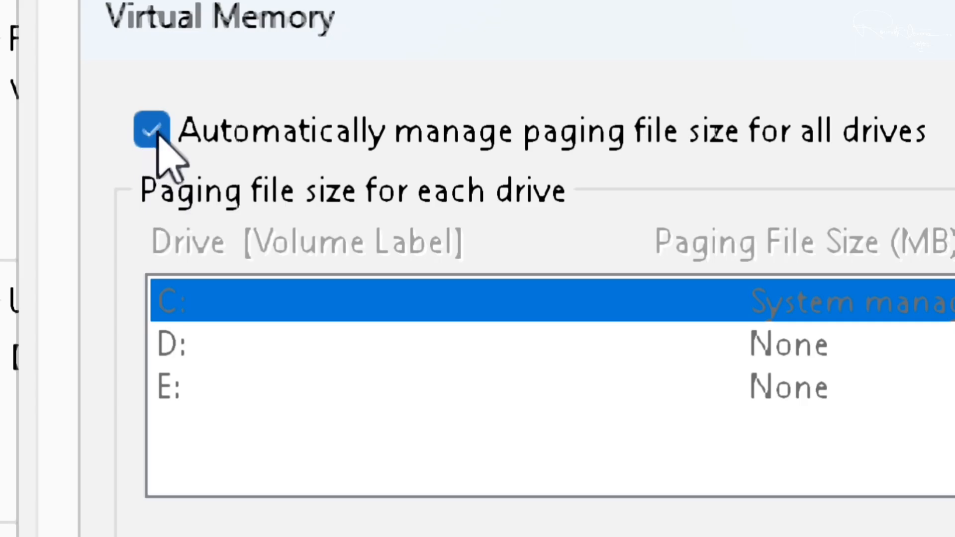
pyautogui.click(153, 131)
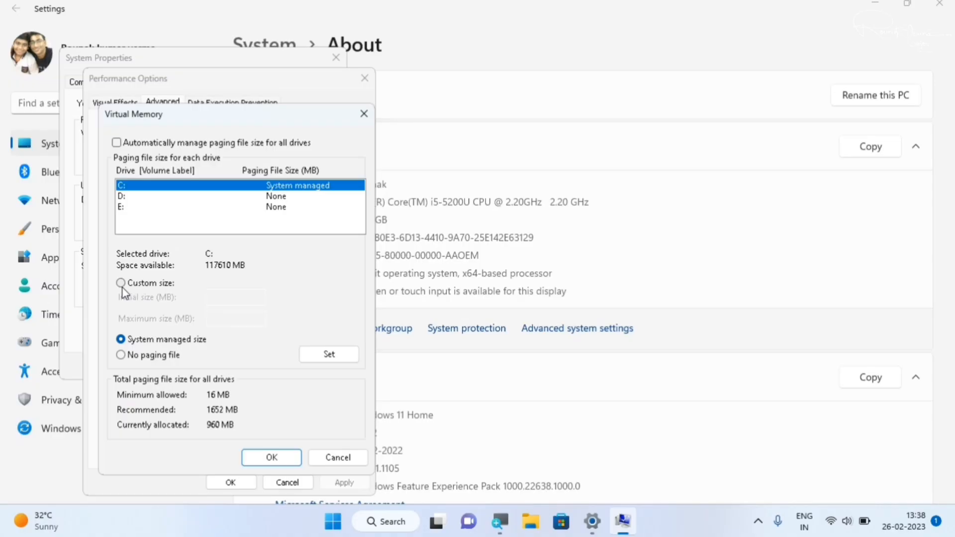
pyautogui.click(122, 287)
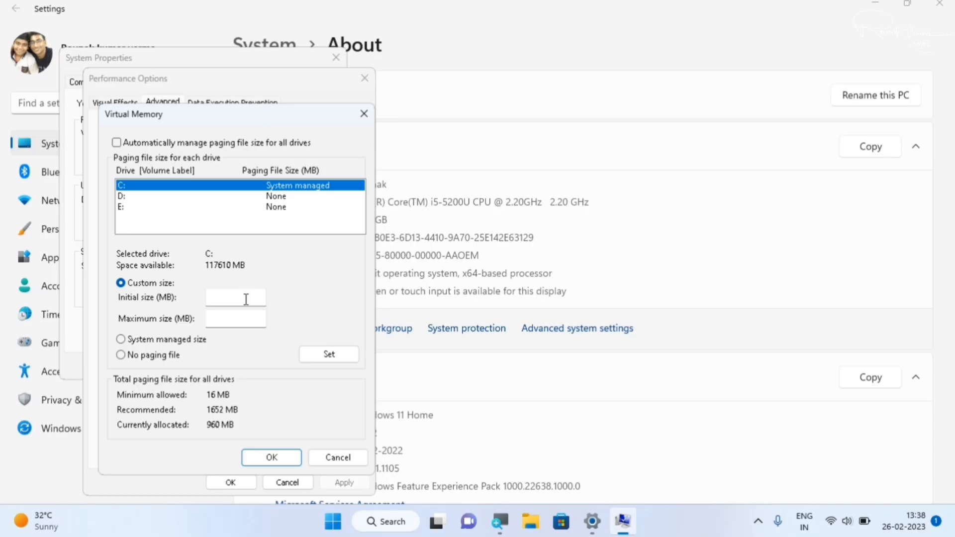
# Find Calculator through the Windows search and open it beside the virtual memory settings.
pyautogui.click(342, 526)
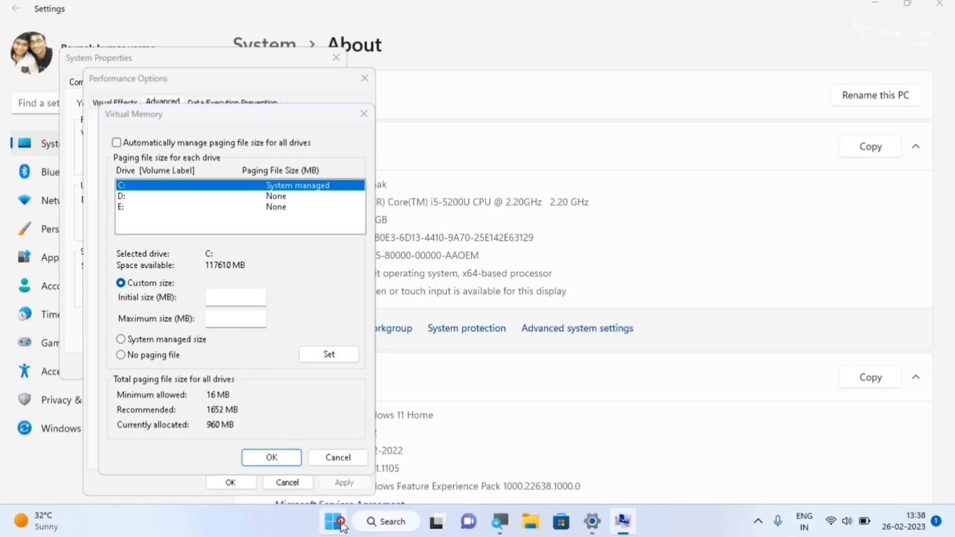
pyautogui.write('c')
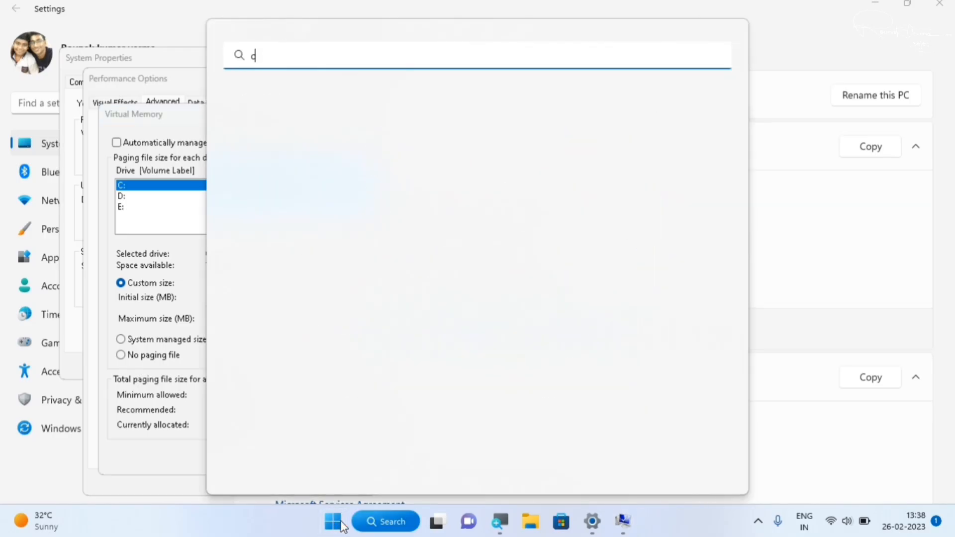
pyautogui.write('alcu')
pyautogui.click(513, 271)
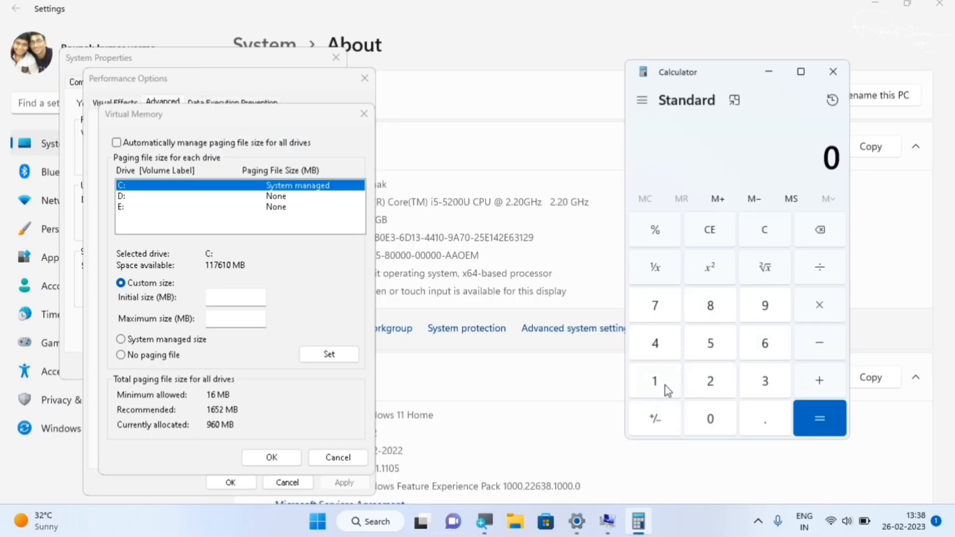
# Calculate 1024 × 4 in Calculator to convert 4 GB to megabytes.
pyautogui.click(665, 386)
pyautogui.click(717, 415)
pyautogui.click(714, 383)
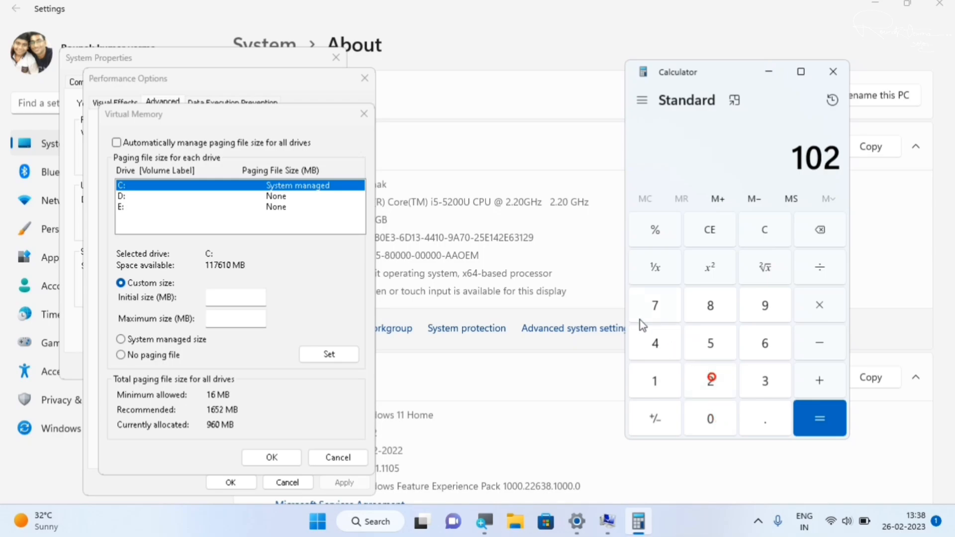
pyautogui.click(653, 342)
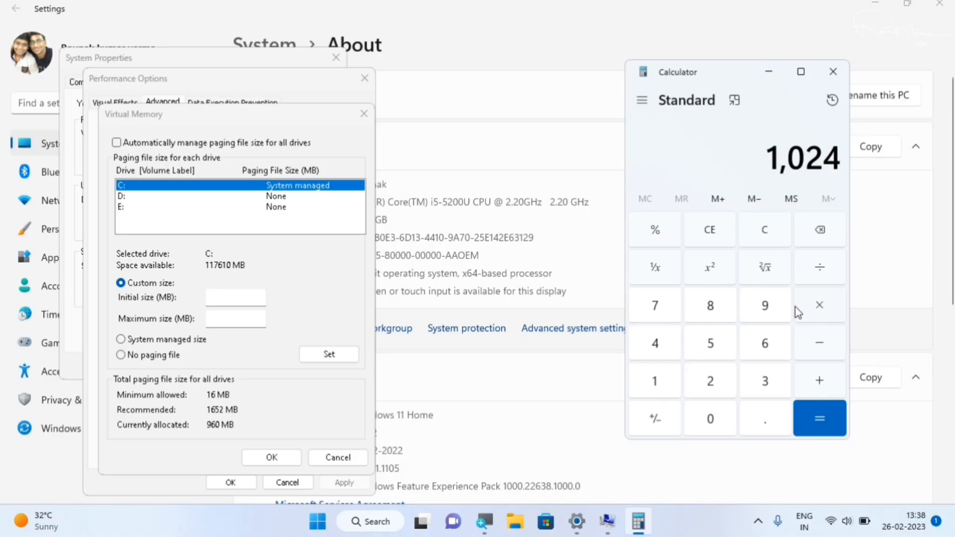
pyautogui.click(810, 305)
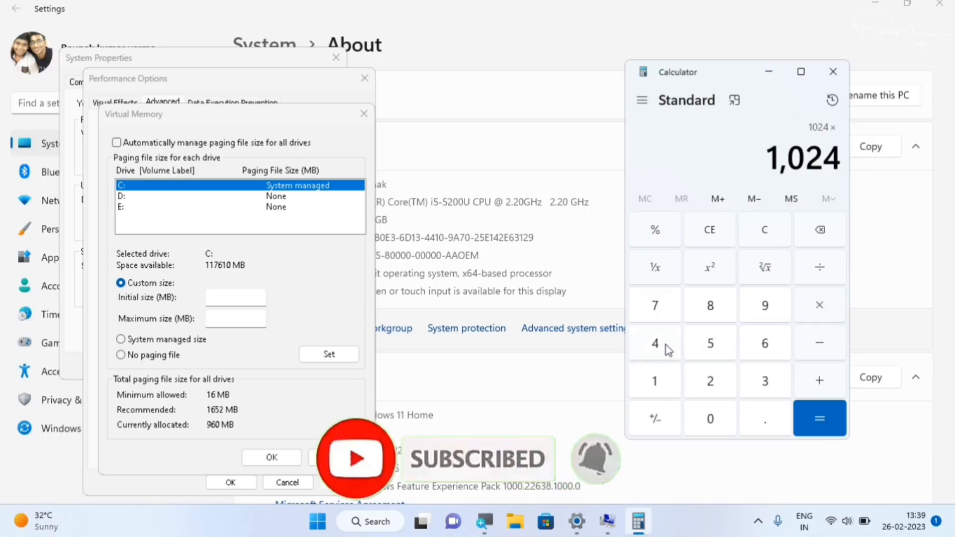
pyautogui.click(667, 349)
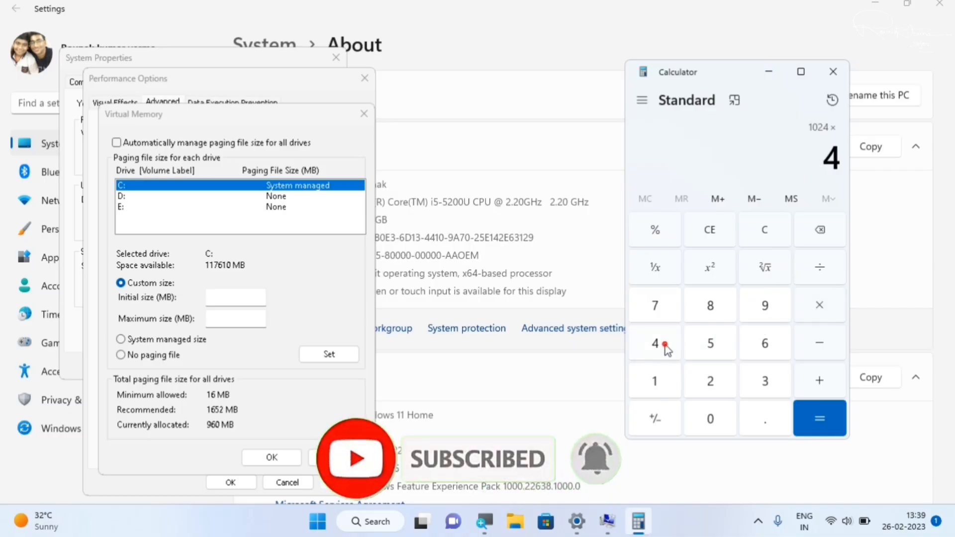
pyautogui.click(807, 417)
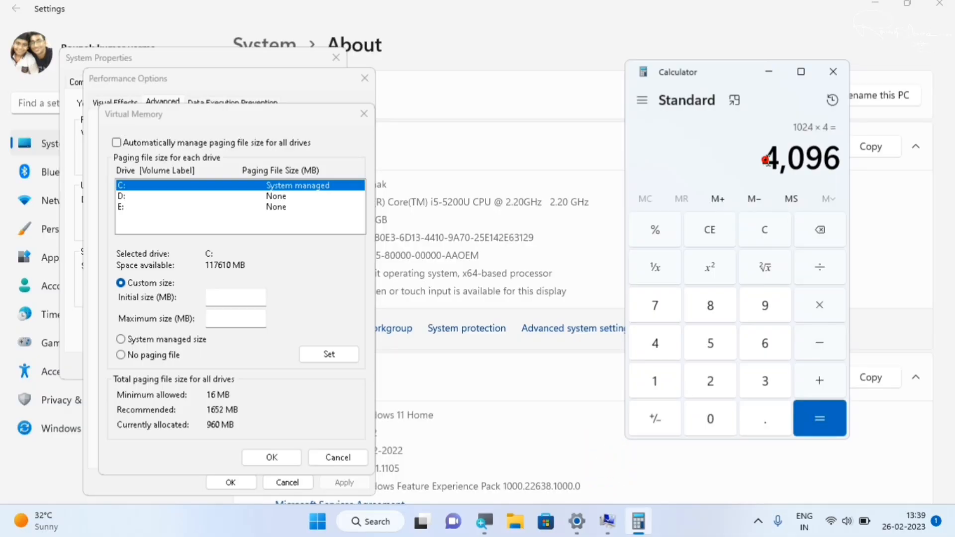
pyautogui.moveTo(767, 161)
pyautogui.mouseDown()
pyautogui.moveTo(841, 162)
pyautogui.moveTo(754, 169)
pyautogui.mouseUp()
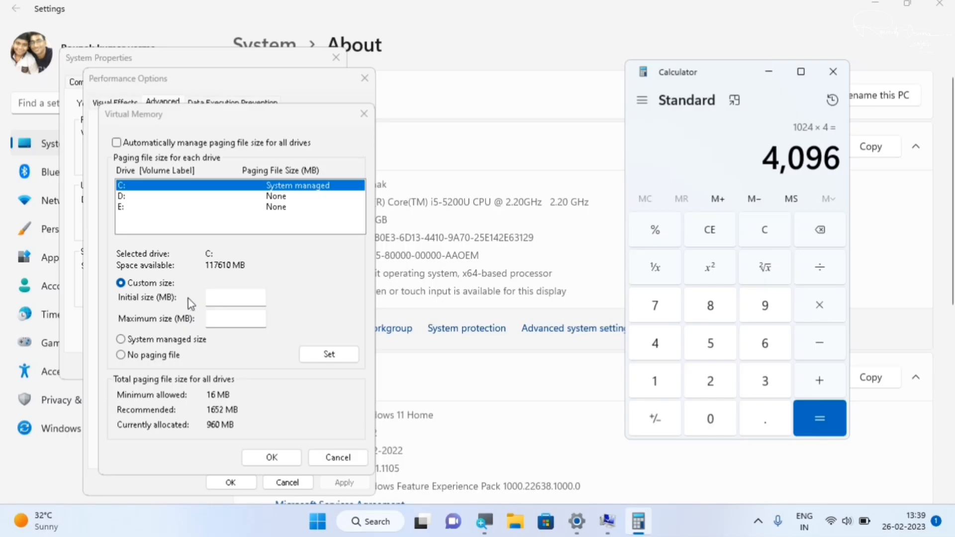
# Set the C: paging file's initial and maximum size to 4096 MB, accept the virtual memory settings and dismiss the restart notice.
pyautogui.click(220, 295)
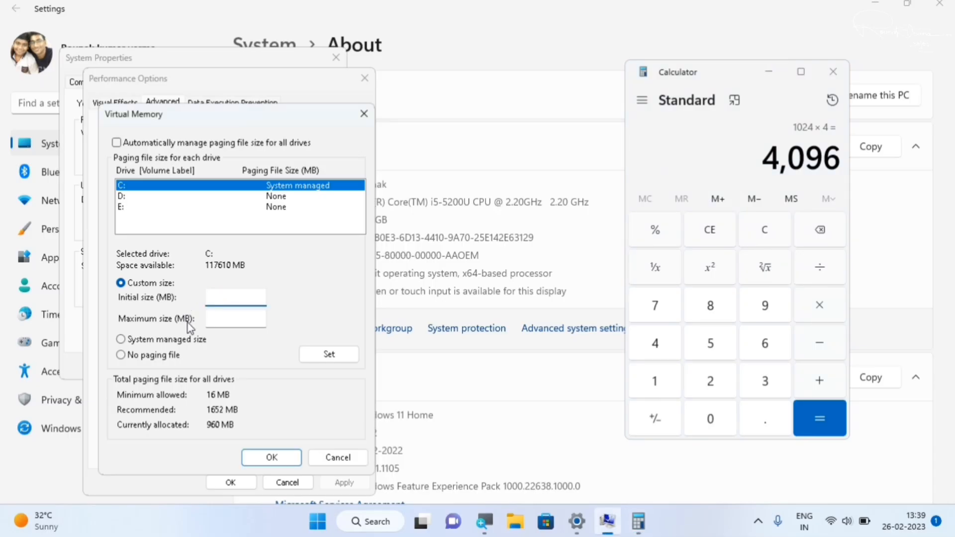
pyautogui.write('40')
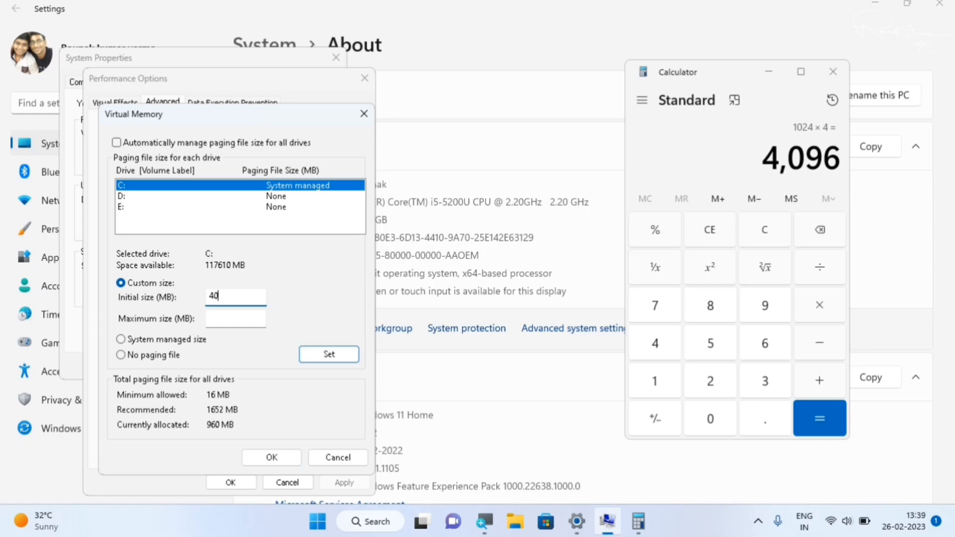
pyautogui.write('96')
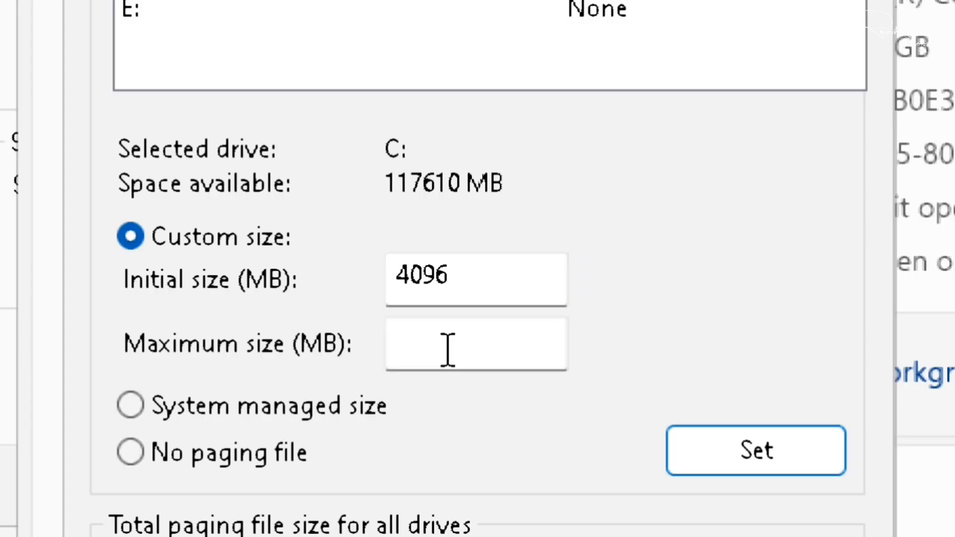
pyautogui.click(448, 350)
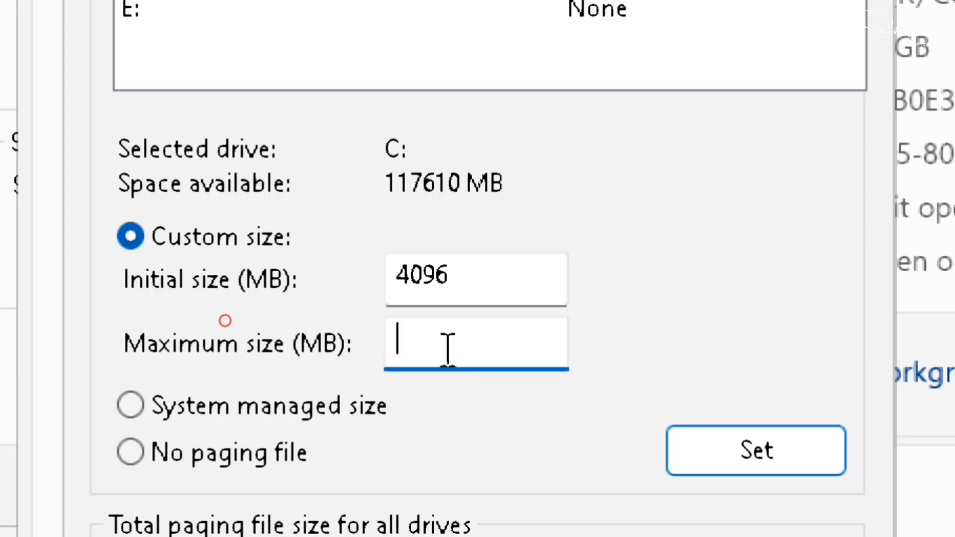
pyautogui.write('40')
pyautogui.write('96')
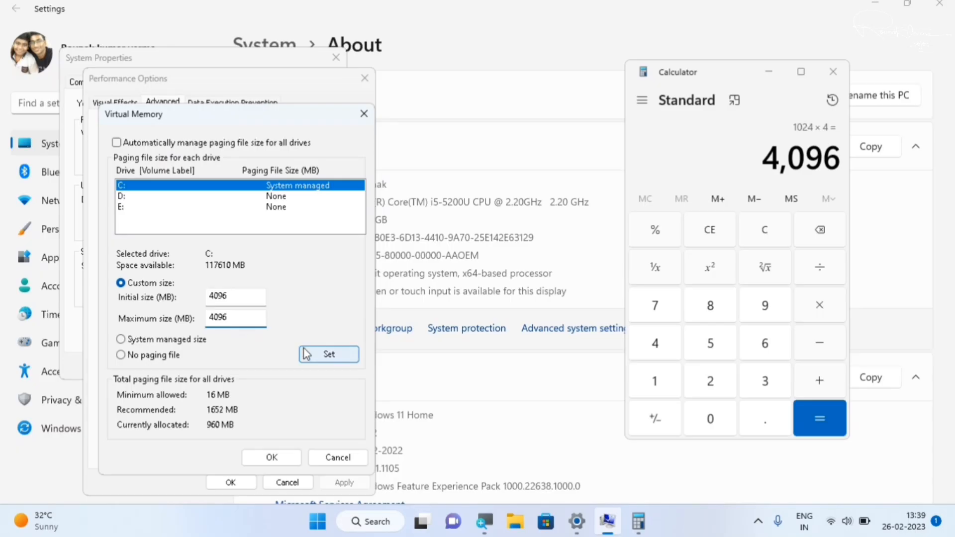
pyautogui.click(319, 358)
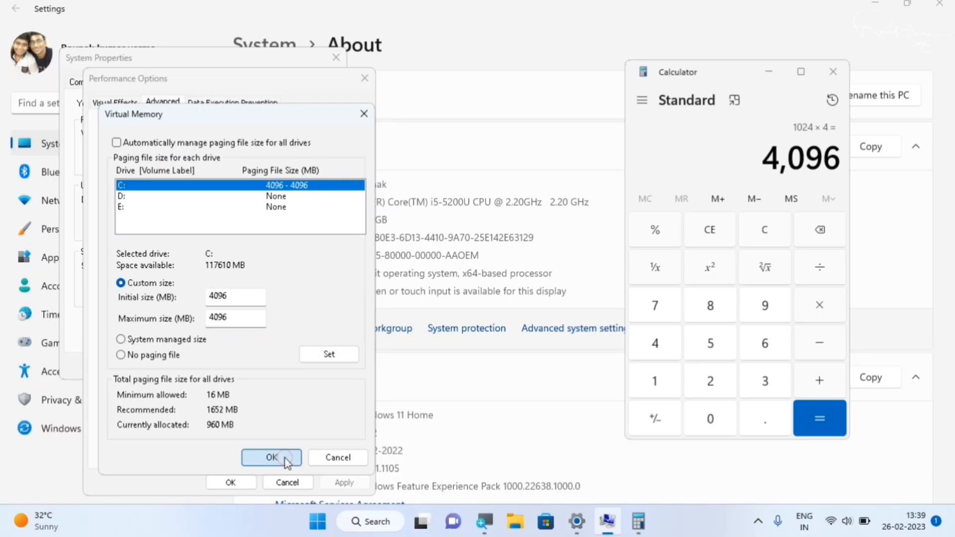
pyautogui.click(286, 458)
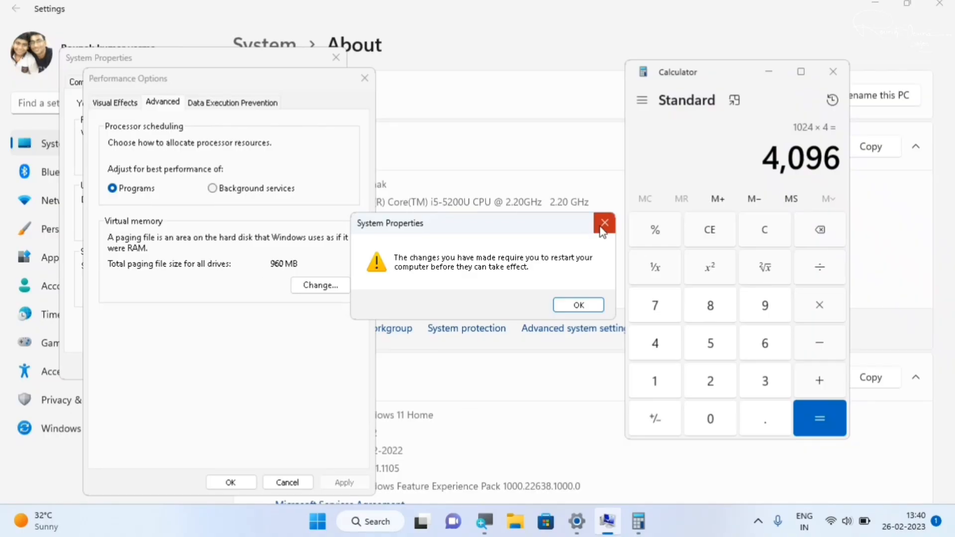
pyautogui.click(604, 225)
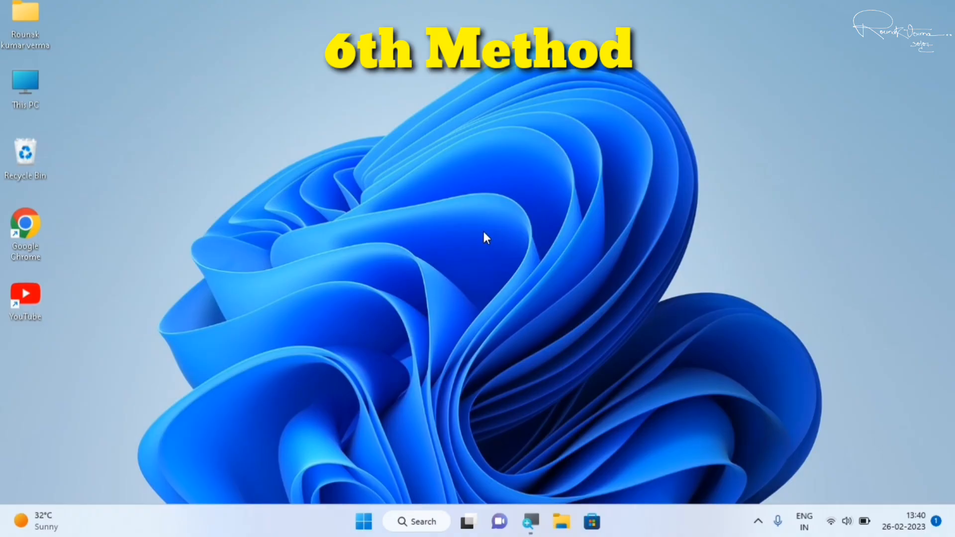
# Find Command Prompt through the Windows search using cmd, open it and run msconfig.
pyautogui.click(366, 522)
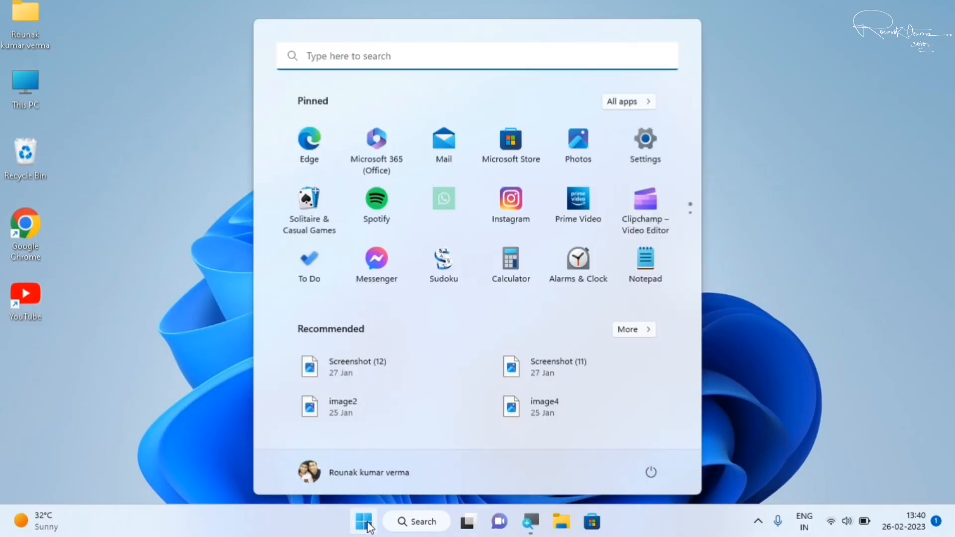
pyautogui.write('cms')
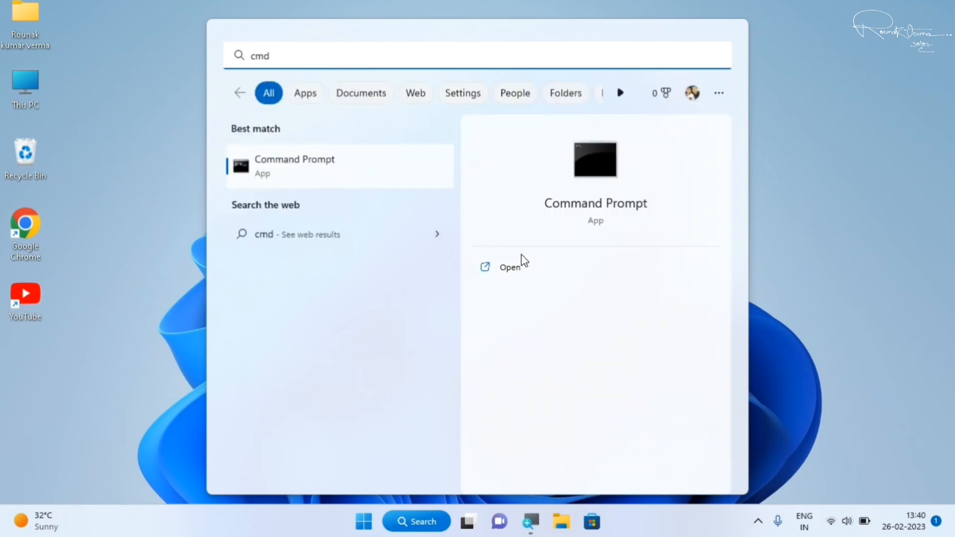
pyautogui.click(509, 267)
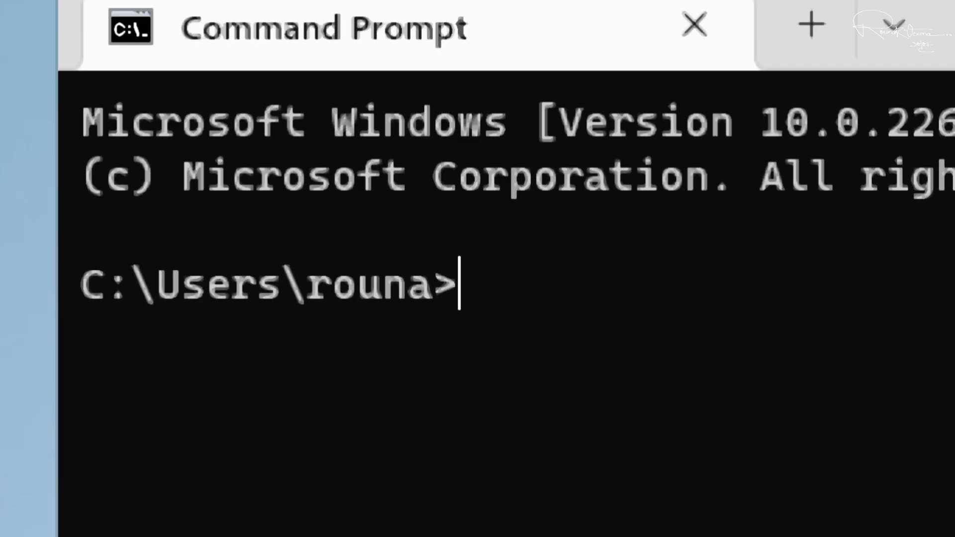
pyautogui.write('msconfig')
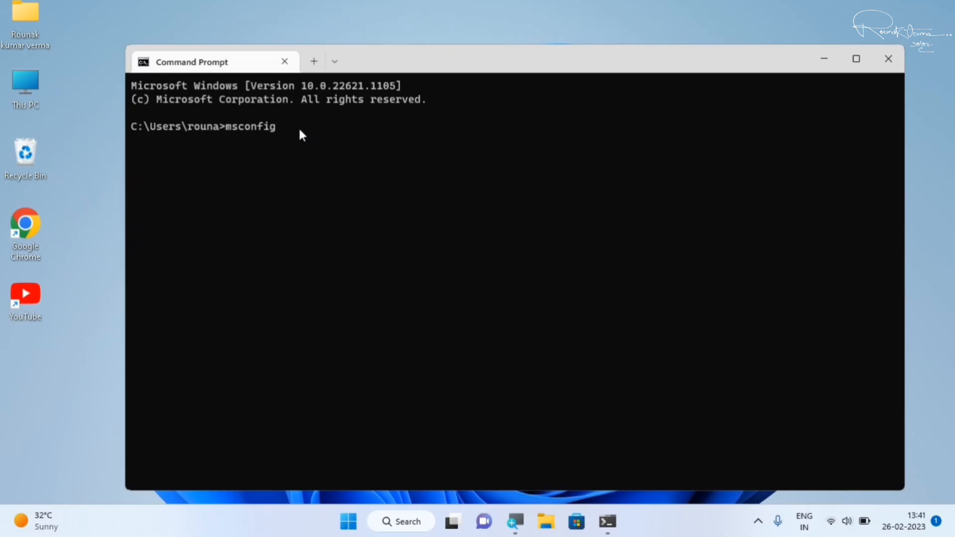
pyautogui.press('Return')
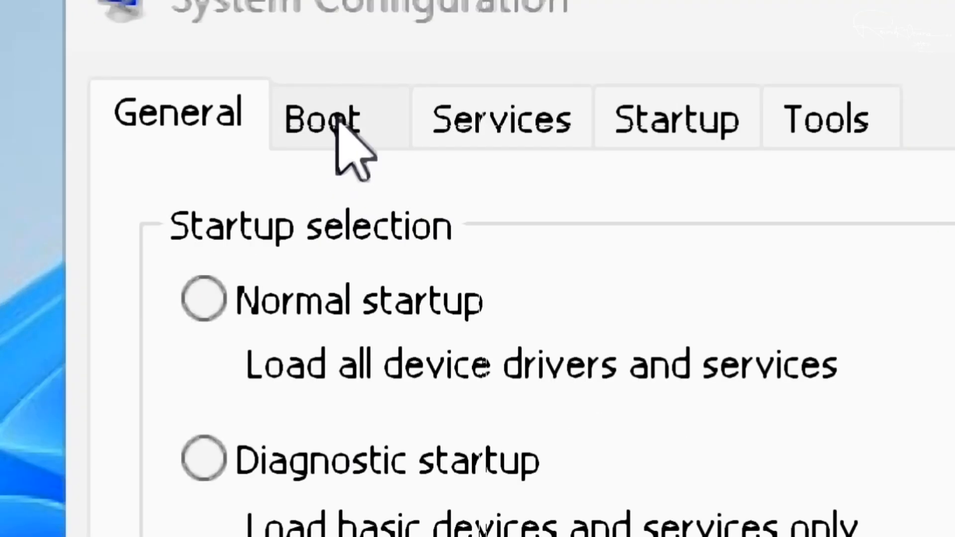
# In the System Configuration boot settings, select the Windows 11 entry and open its advanced options.
pyautogui.click(337, 122)
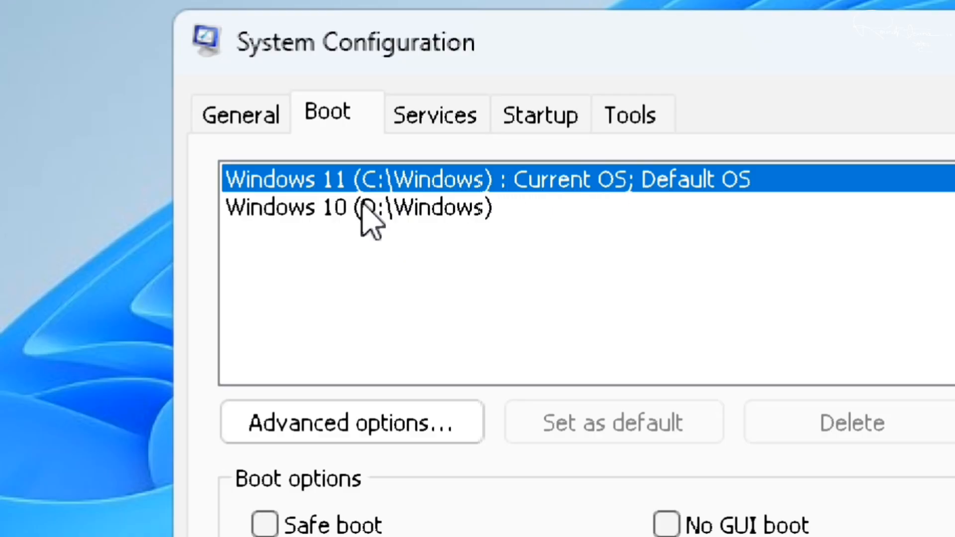
pyautogui.click(363, 209)
pyautogui.click(440, 180)
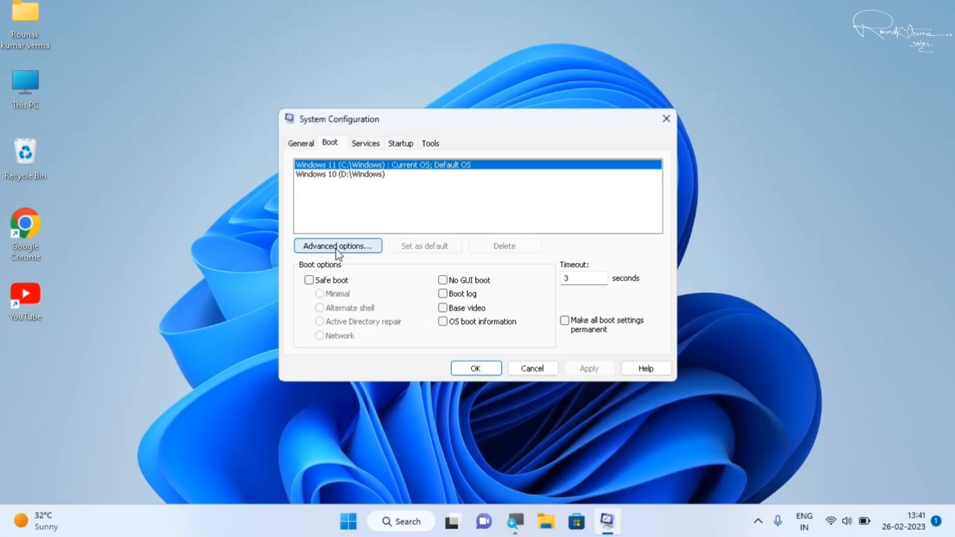
pyautogui.click(337, 249)
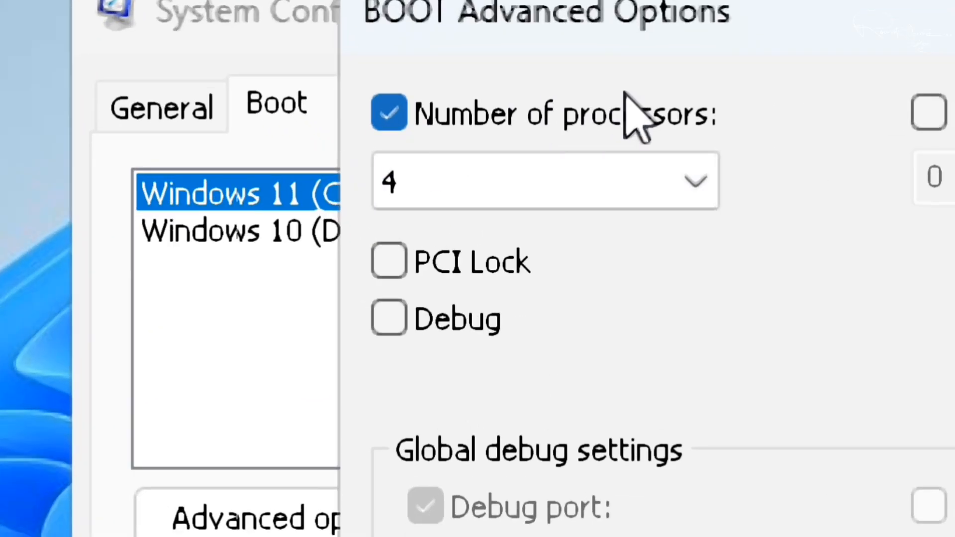
# Toggle the Number of processors option off and on, and try a value of 1.
pyautogui.click(401, 120)
pyautogui.click(401, 121)
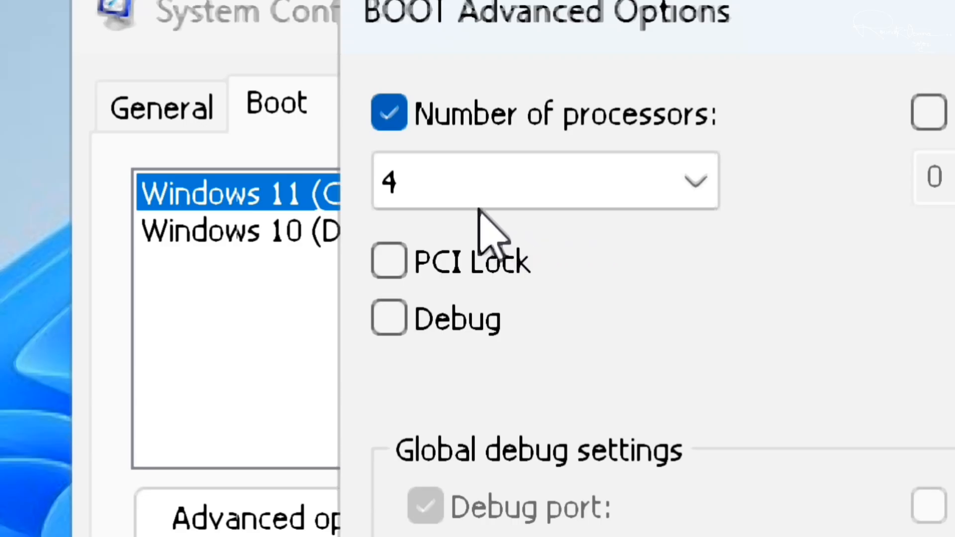
pyautogui.click(581, 194)
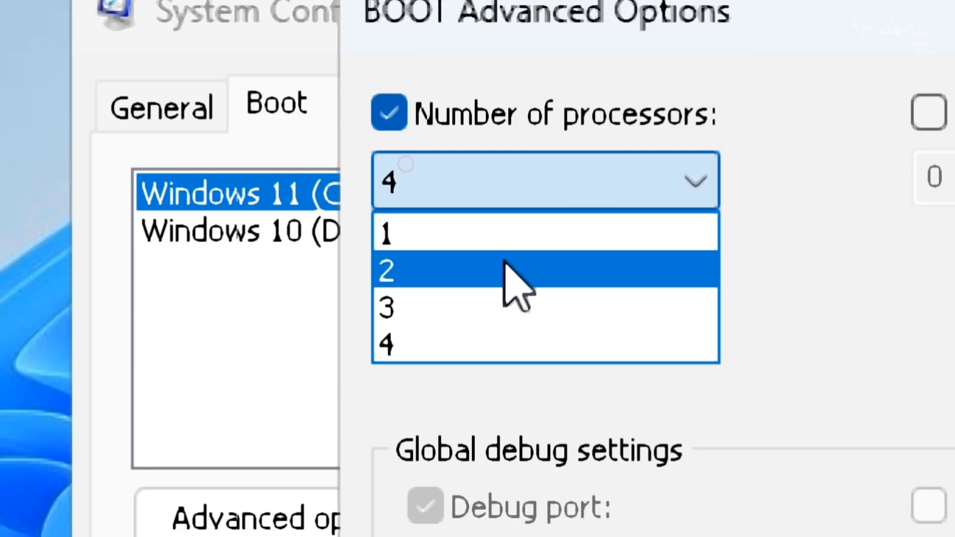
pyautogui.click(508, 234)
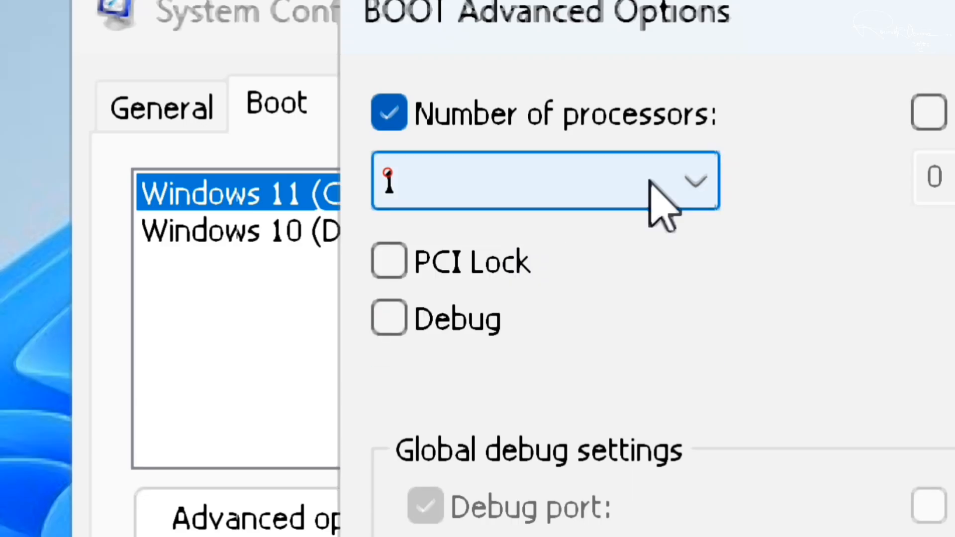
# Set the number of processors to 4 and accept the advanced boot options.
pyautogui.click(621, 171)
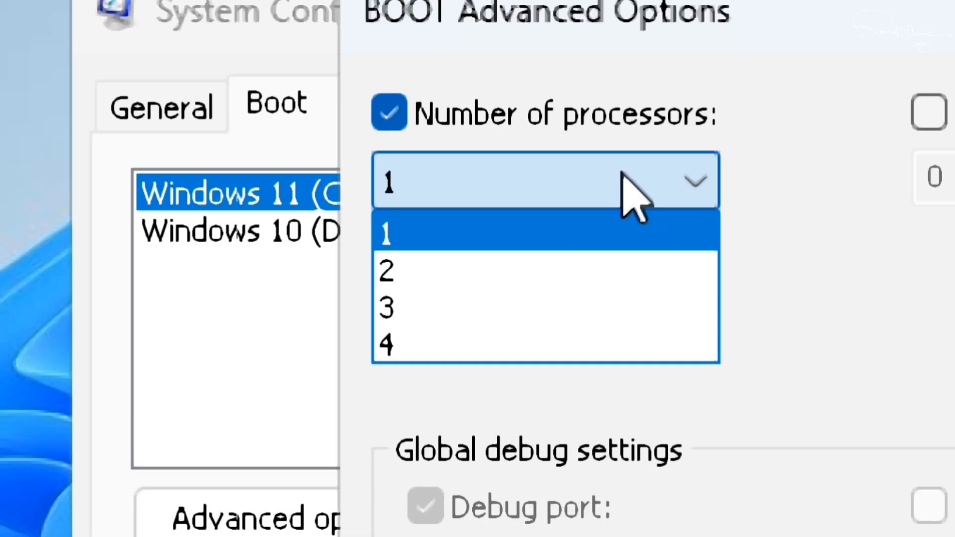
pyautogui.click(570, 354)
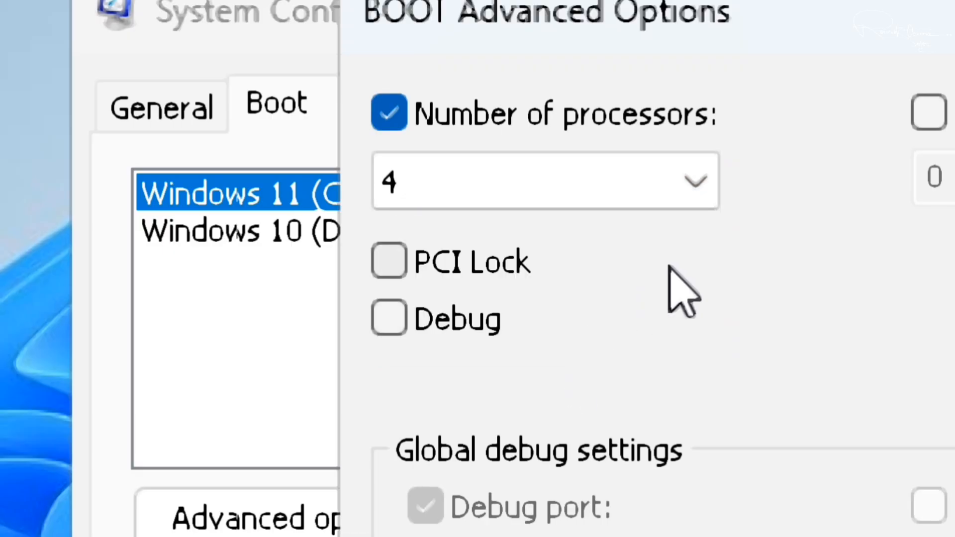
pyautogui.click(697, 182)
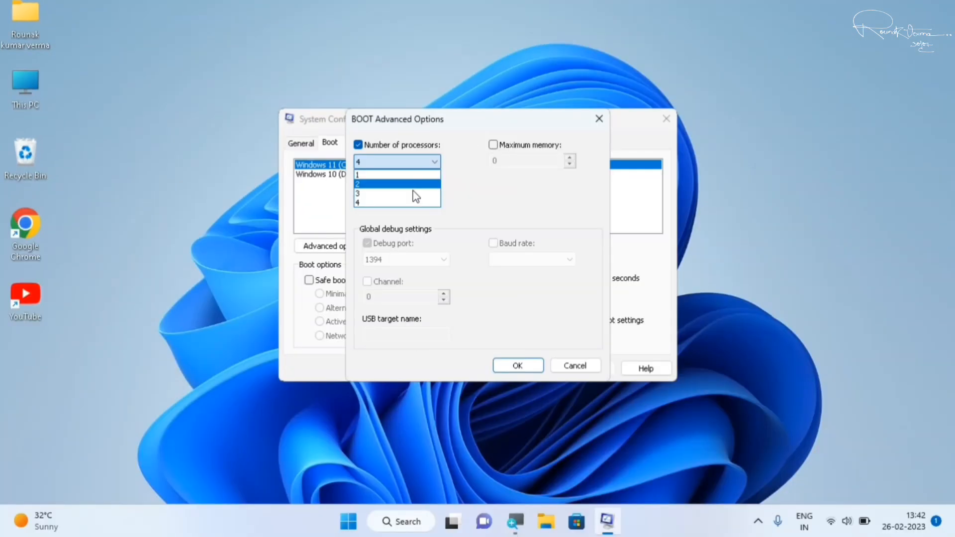
pyautogui.click(407, 203)
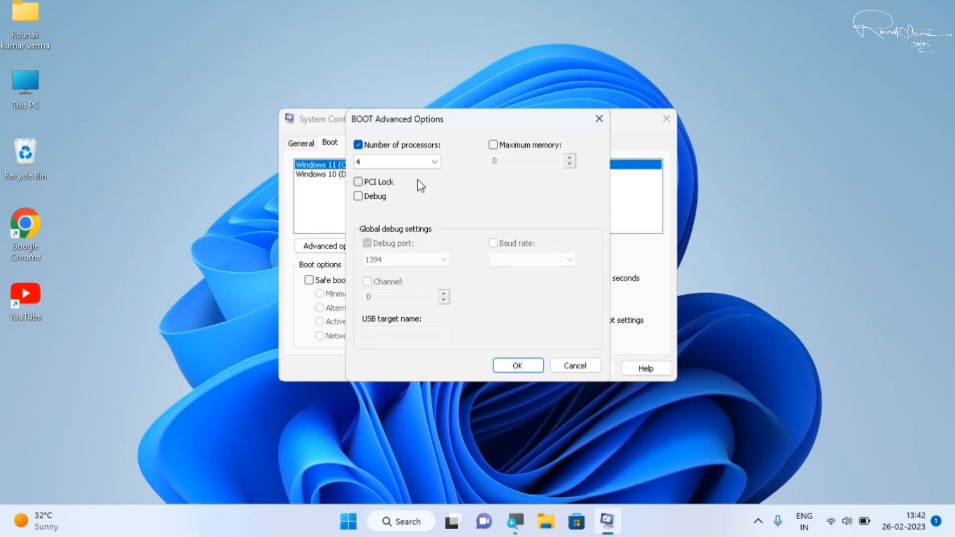
pyautogui.click(531, 366)
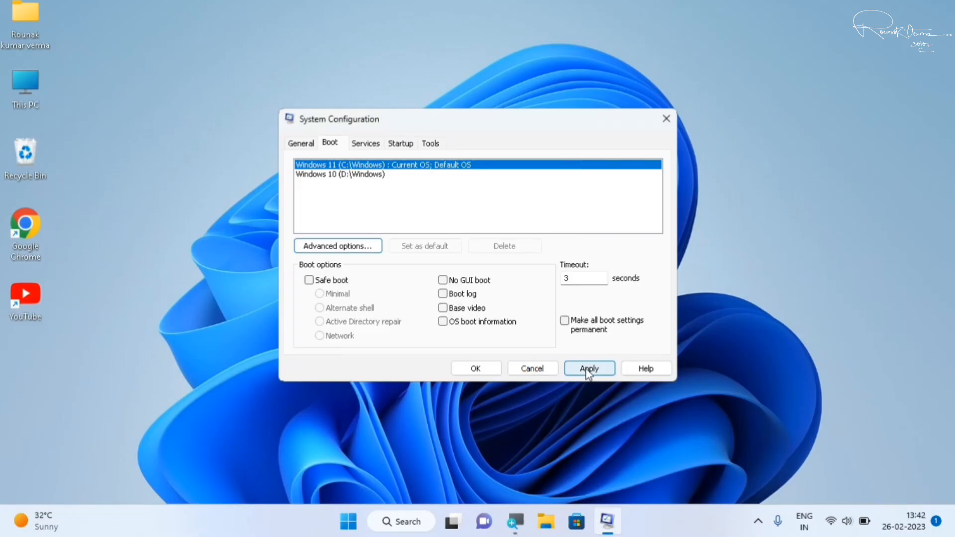
# Apply the boot settings, close System Configuration and dismiss the restart prompt without restarting.
pyautogui.click(588, 370)
pyautogui.click(474, 367)
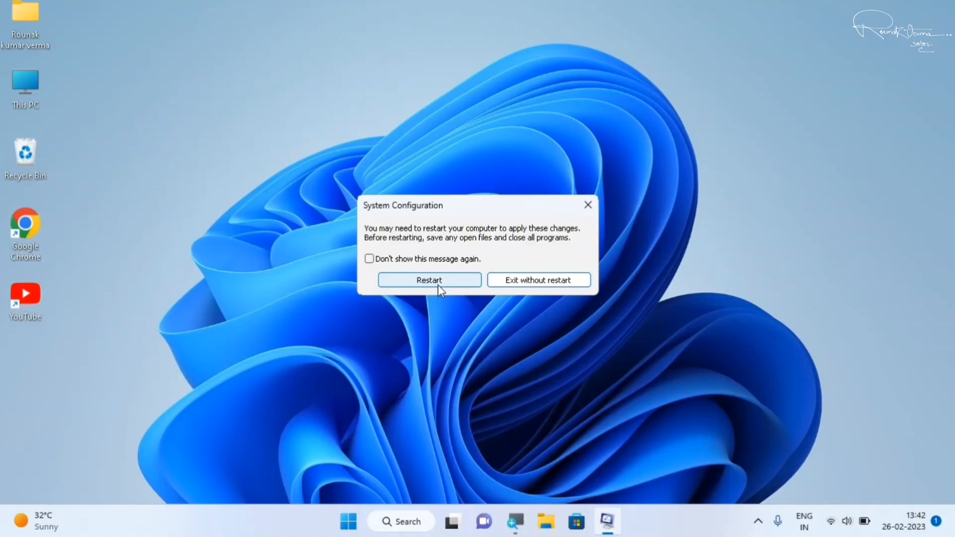
pyautogui.click(588, 206)
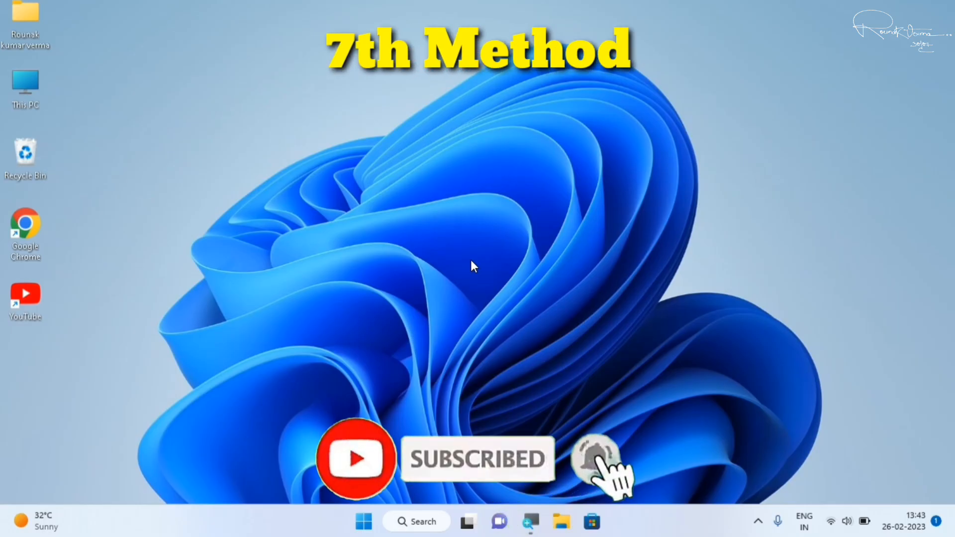
# Find Defragment and Optimize Drives through the Windows search and open it.
pyautogui.click(365, 528)
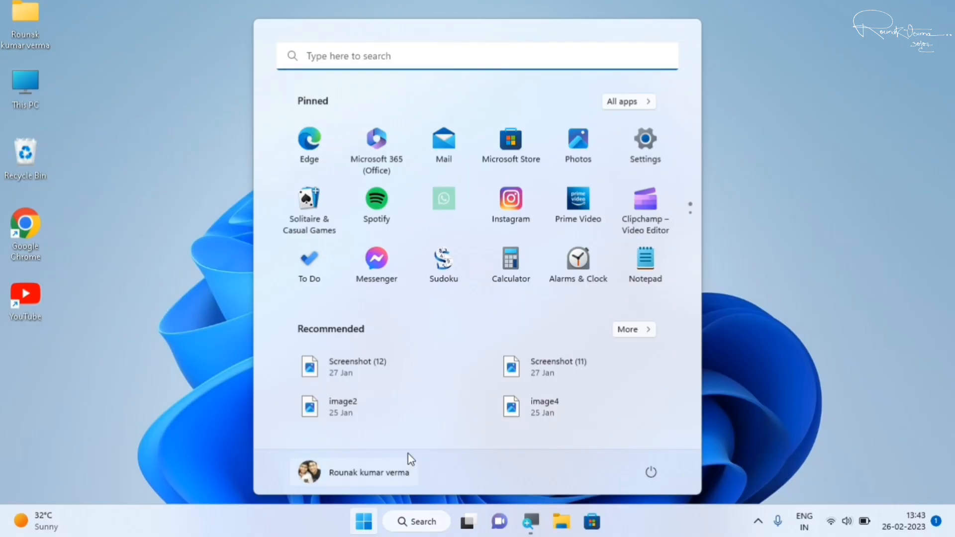
pyautogui.click(363, 61)
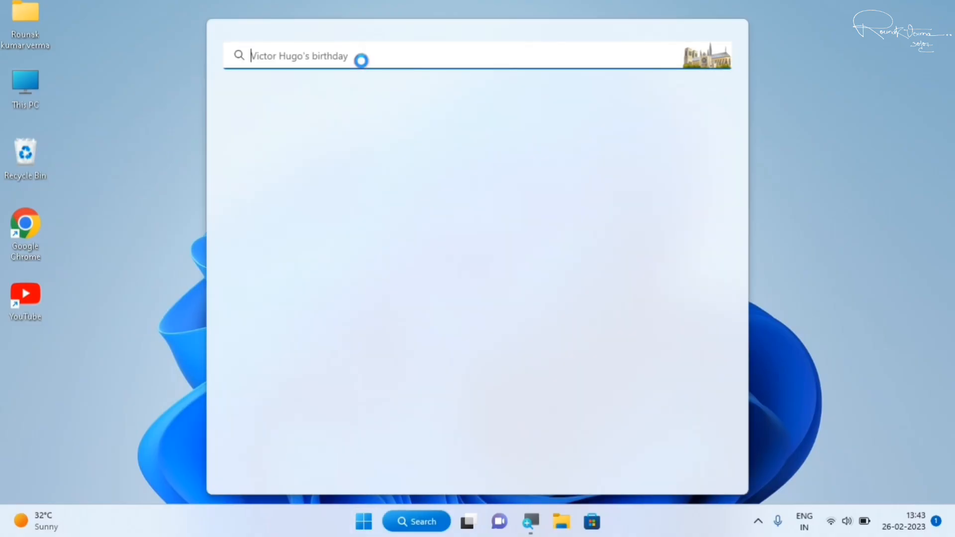
pyautogui.write('di')
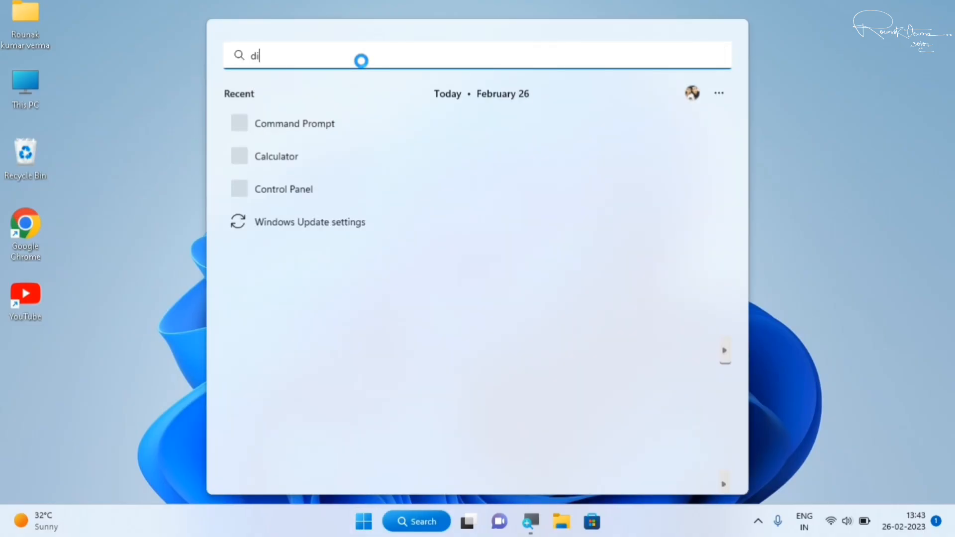
pyautogui.write('fra')
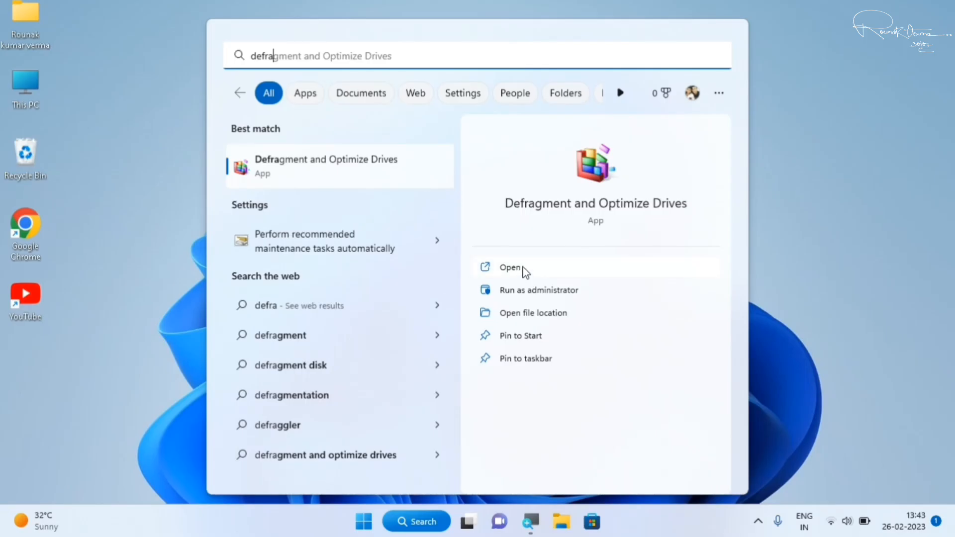
pyautogui.click(522, 268)
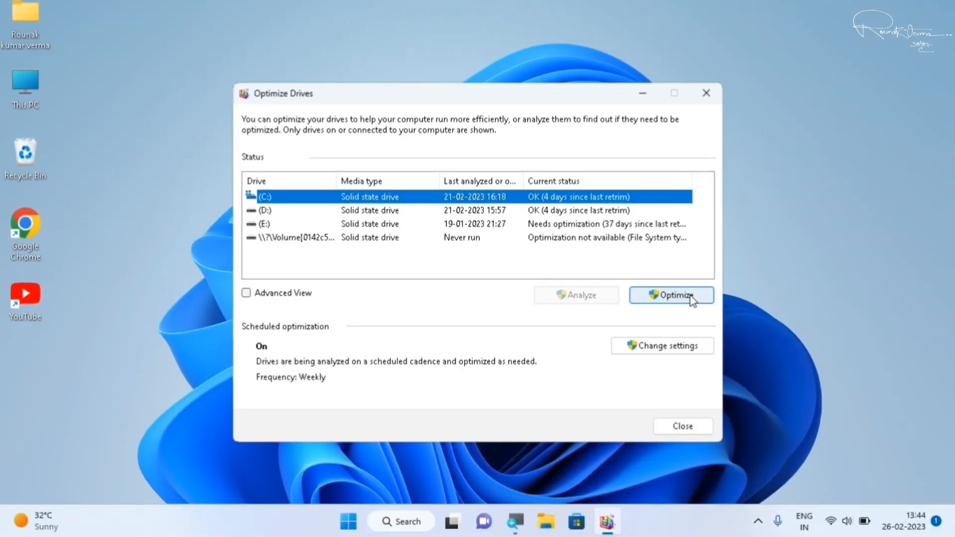
# Examine the optimization status of drives D:, E: and C: by selecting each in the drive list.
pyautogui.click(305, 210)
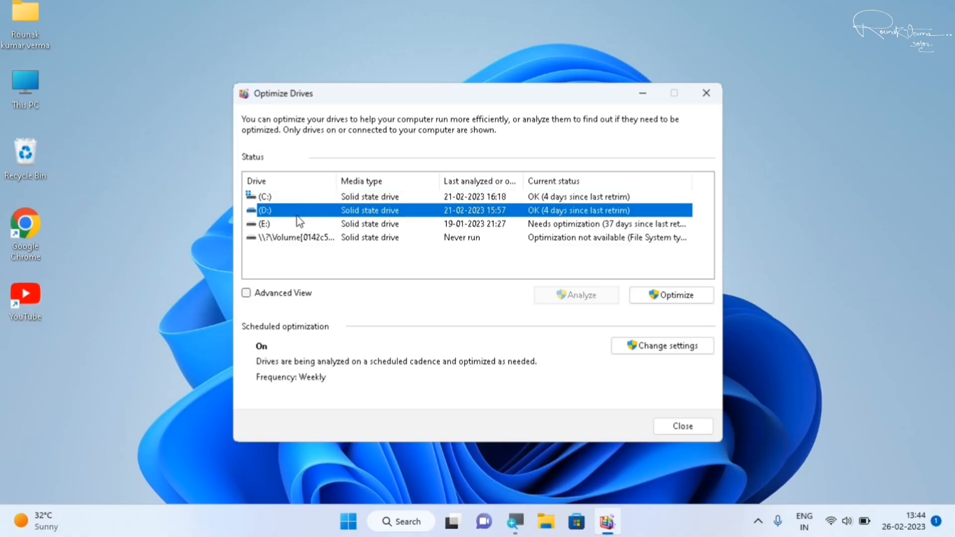
pyautogui.click(292, 224)
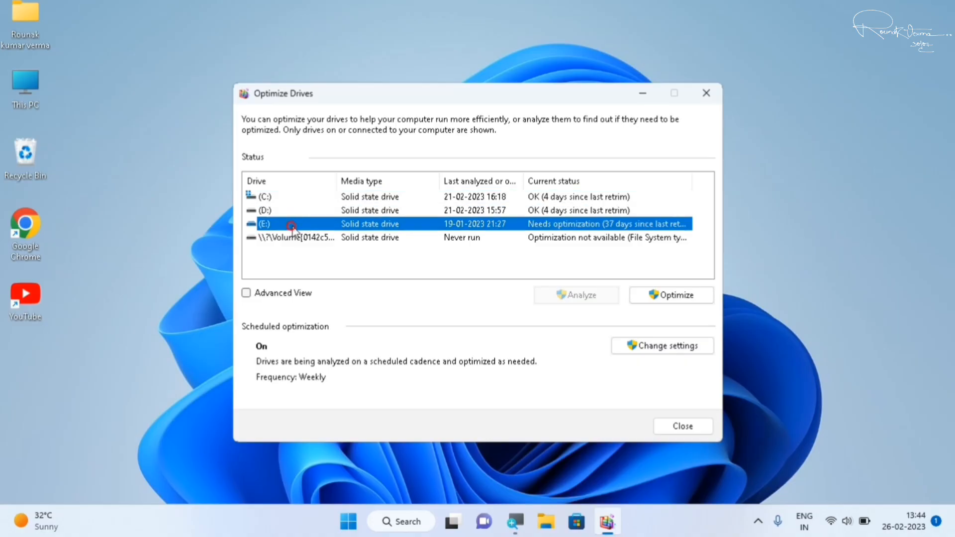
pyautogui.click(452, 196)
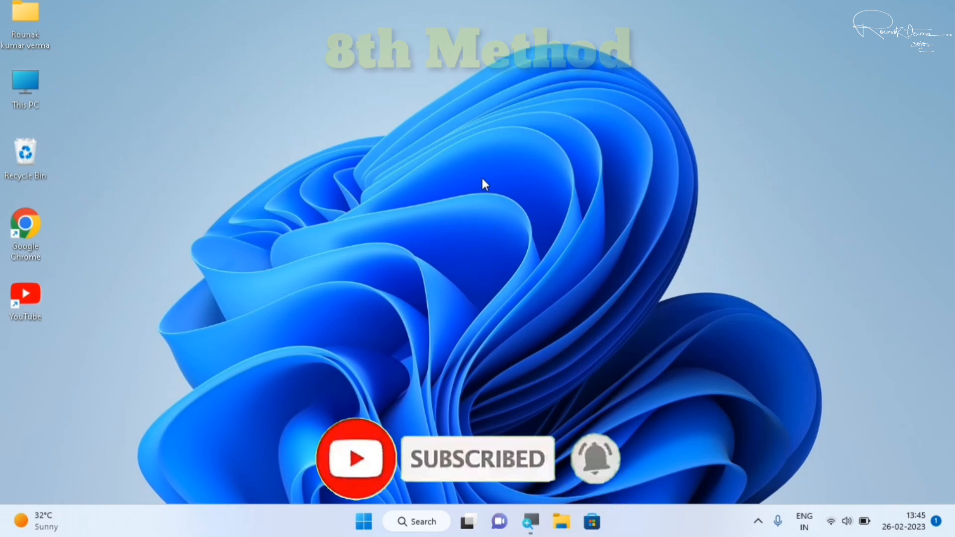
# Open Windows Security from the Privacy & security section of Windows Settings.
pyautogui.click(369, 520)
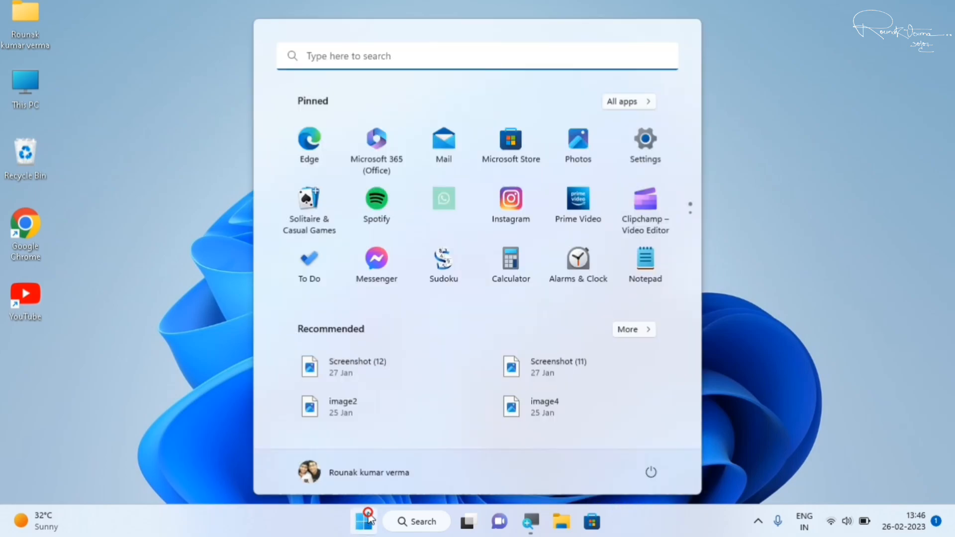
pyautogui.click(659, 146)
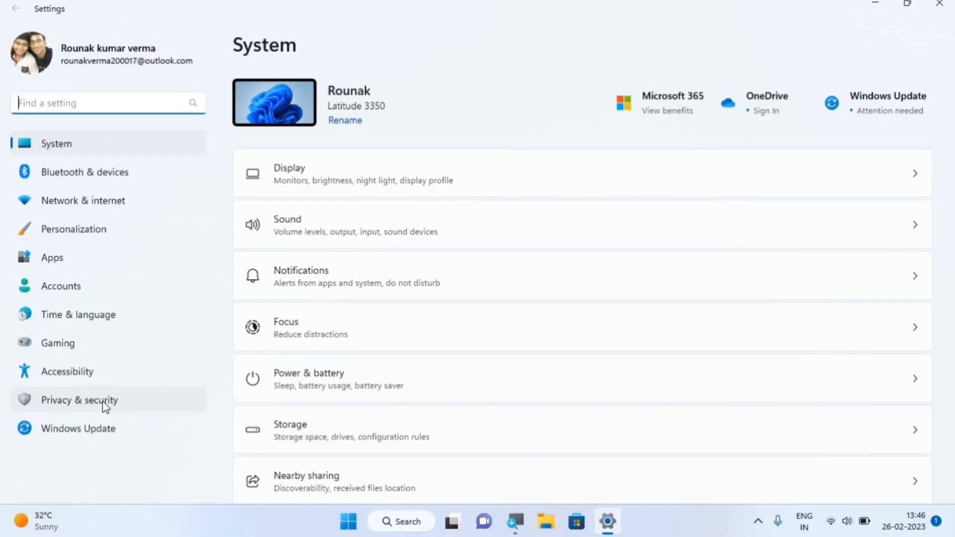
pyautogui.click(105, 404)
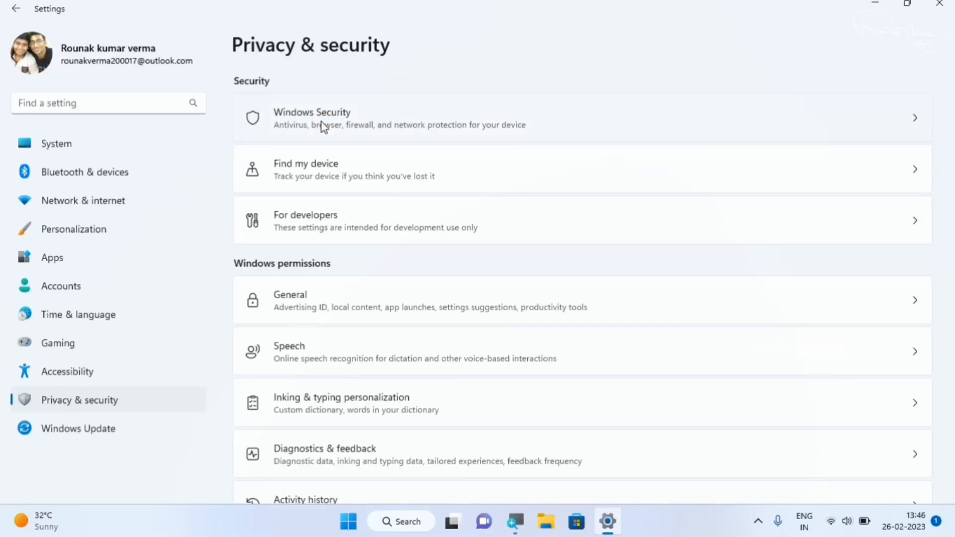
pyautogui.click(322, 122)
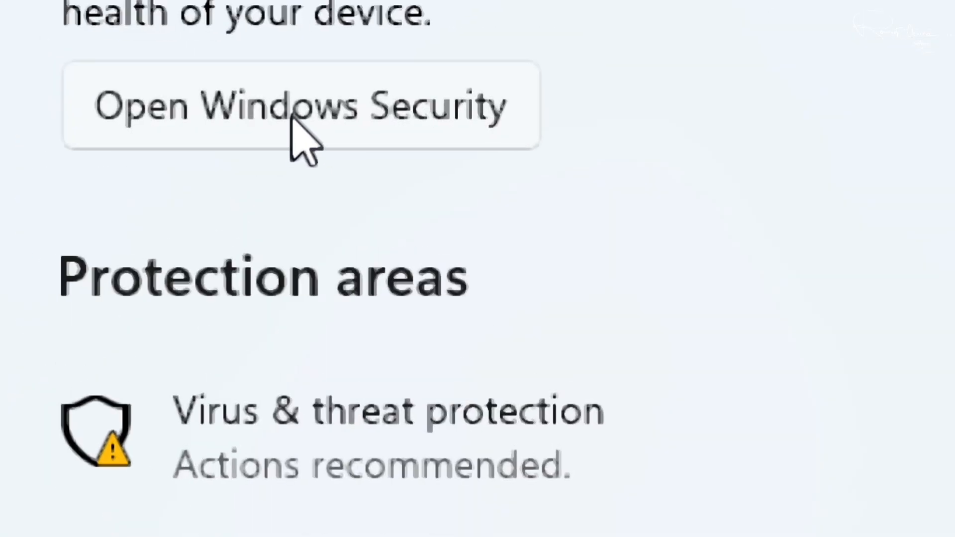
pyautogui.click(291, 118)
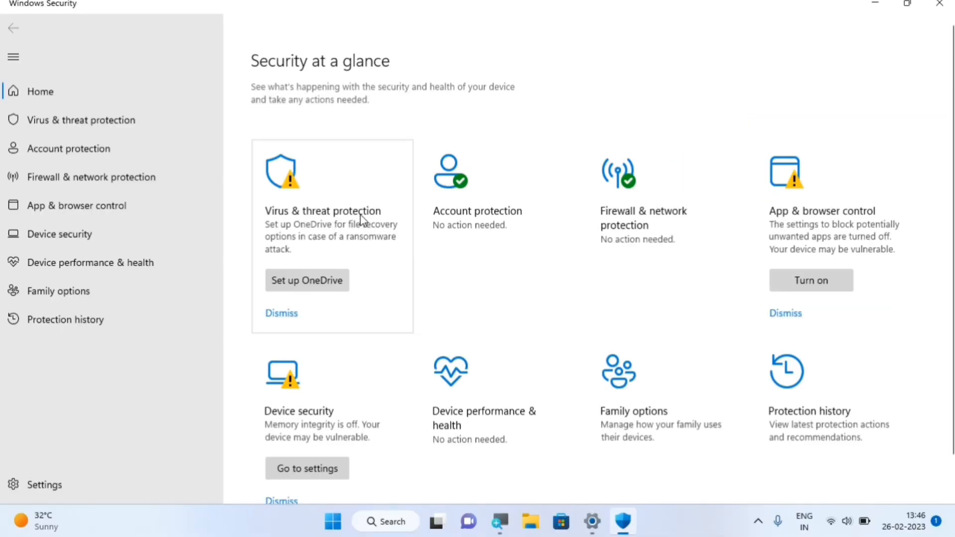
# Start a full scan of the PC from the scan options of Virus & threat protection.
pyautogui.click(362, 219)
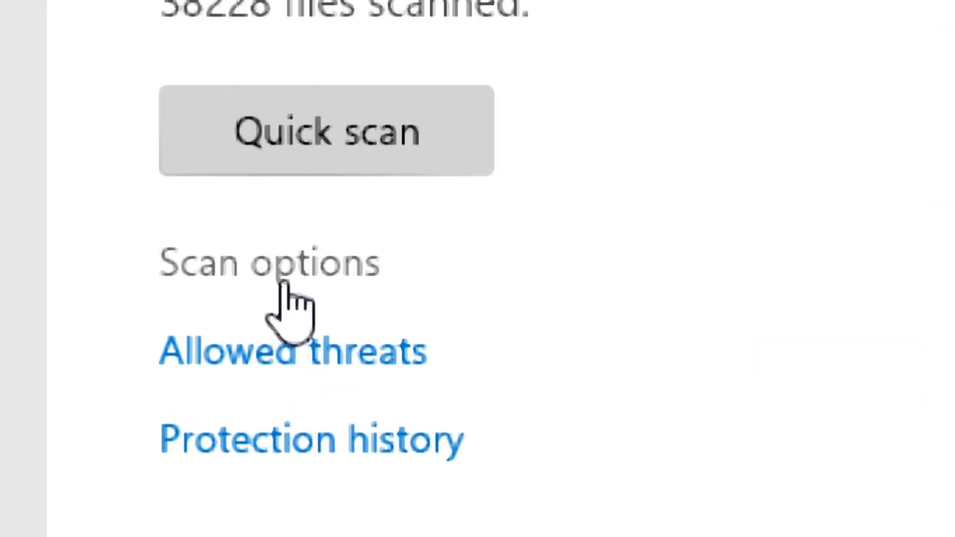
pyautogui.click(284, 279)
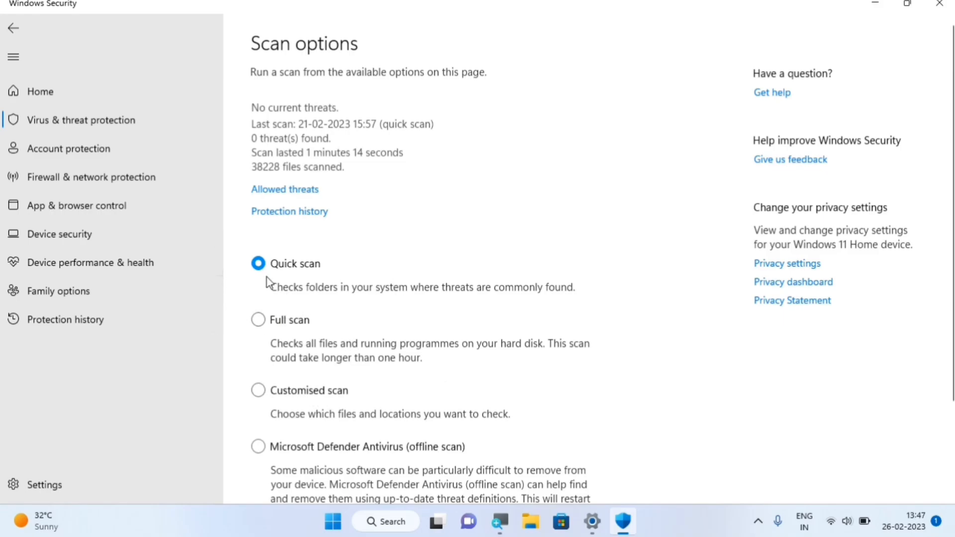
pyautogui.click(267, 321)
pyautogui.scroll(-3, 290, 331)
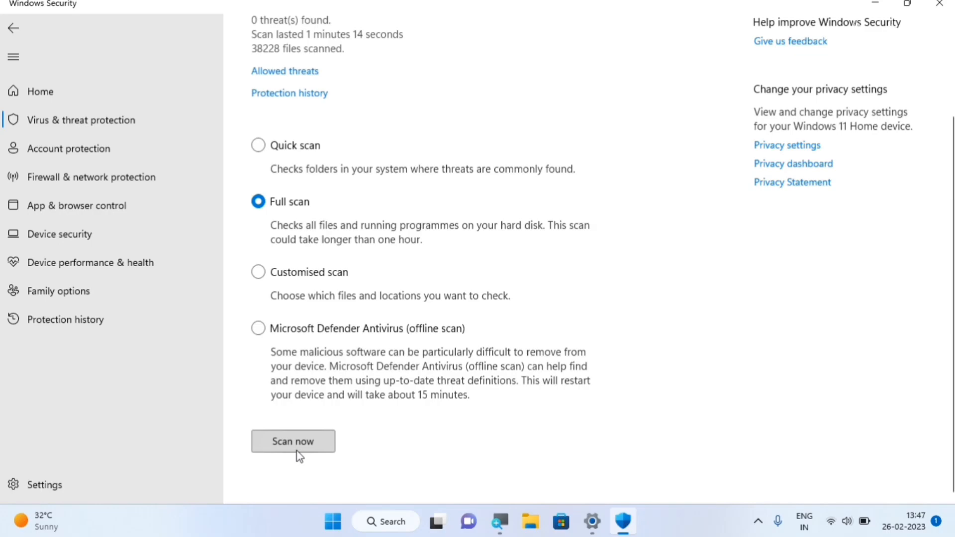
pyautogui.click(297, 454)
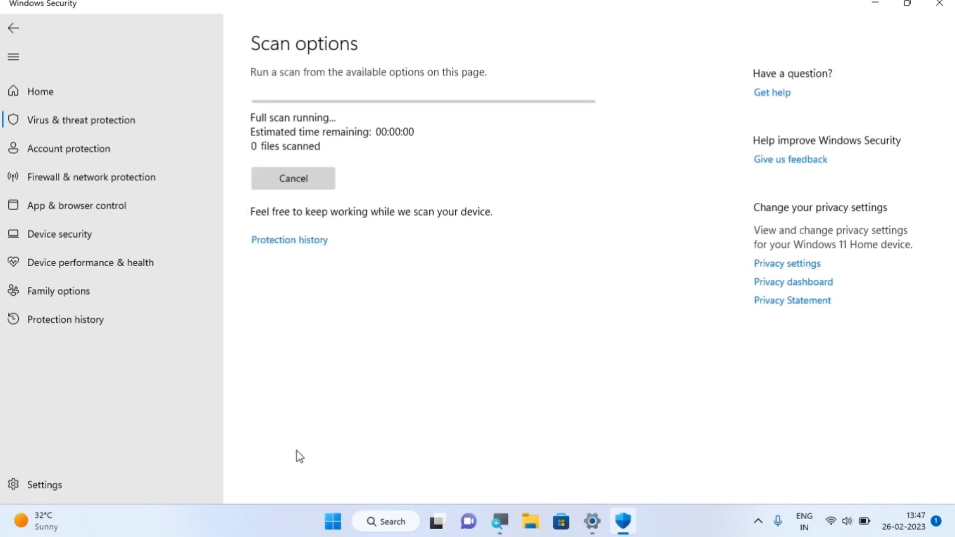